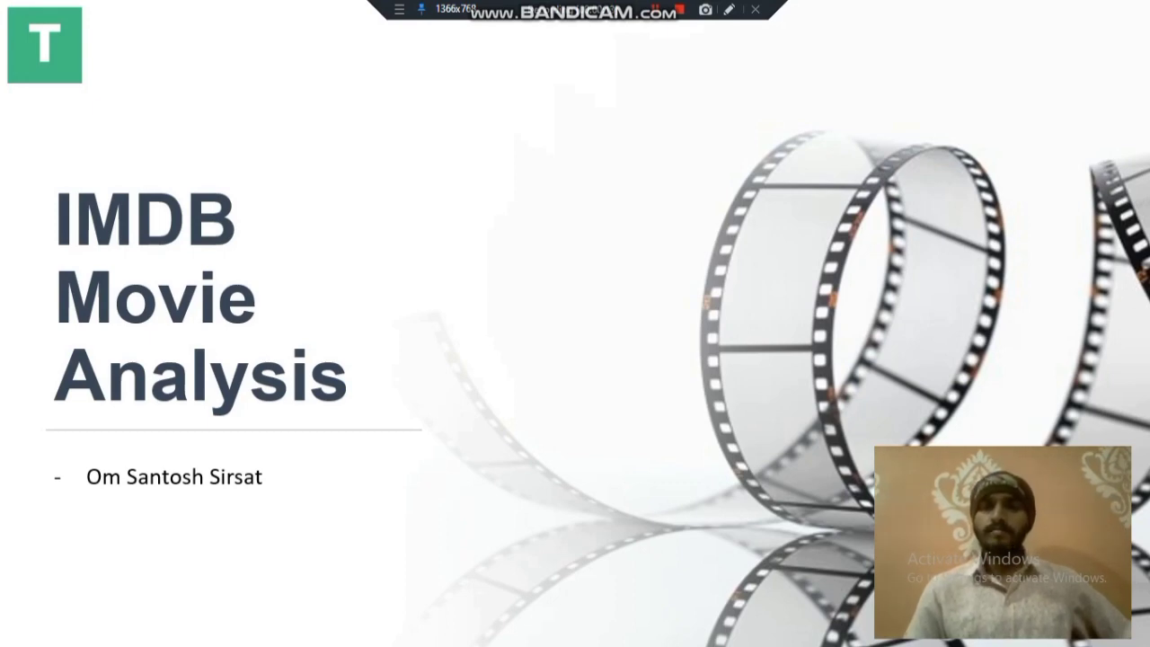
# Advance the slide show past the Problem statement slide to Data Cleaning, then end the show
pyautogui.click(1003, 229)
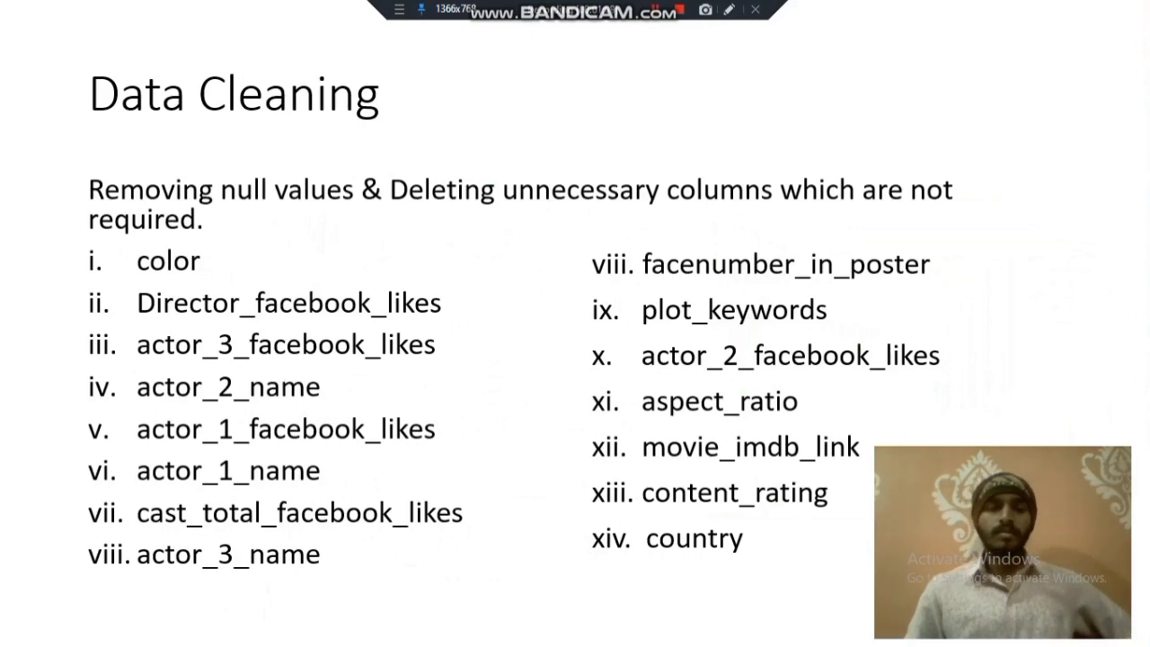
pyautogui.press('Escape')
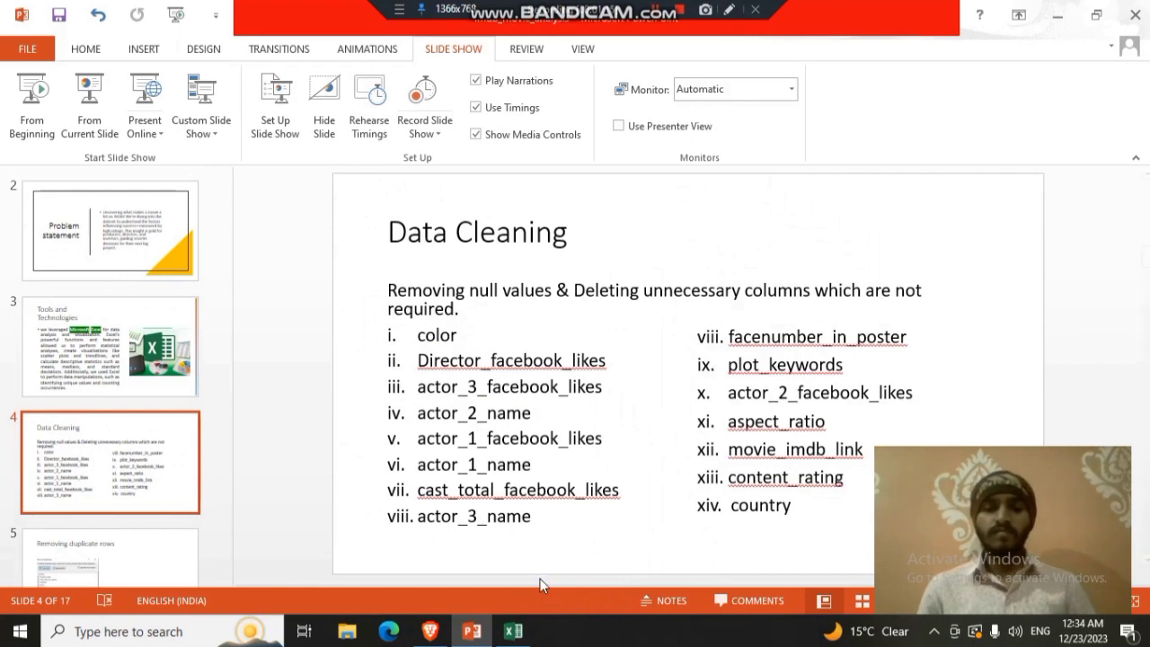
# Bring up the IMDB_Movies.csv preview and scroll across columns like director_name, gross and genres
pyautogui.click(429, 636)
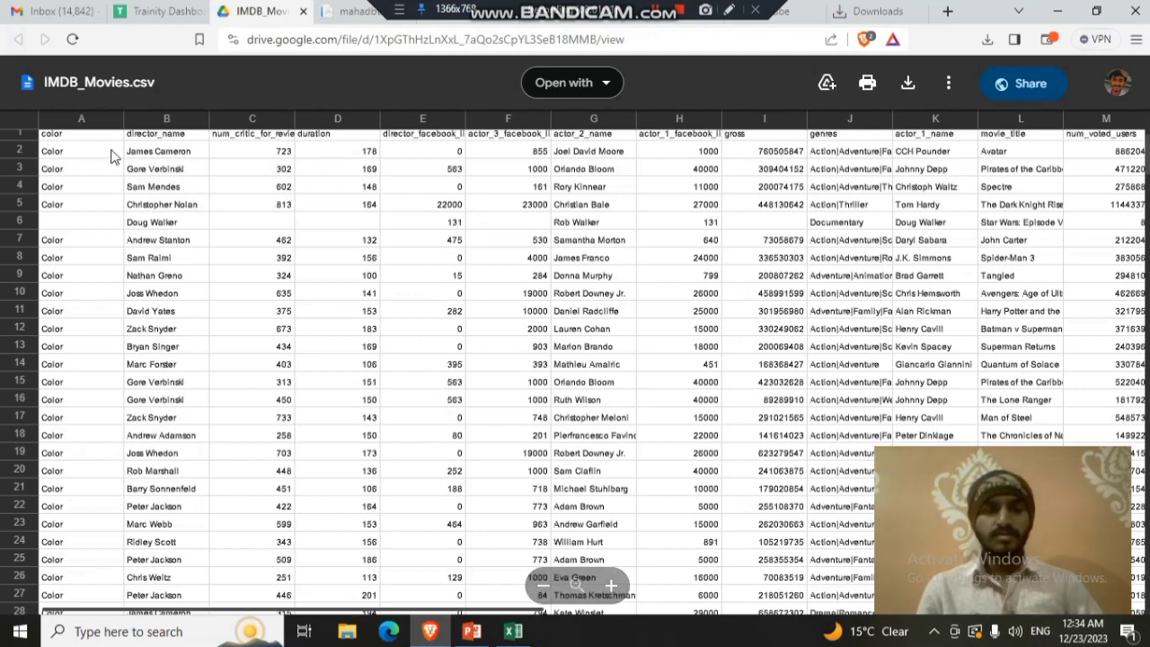
pyautogui.hscroll(3, 607, 412)
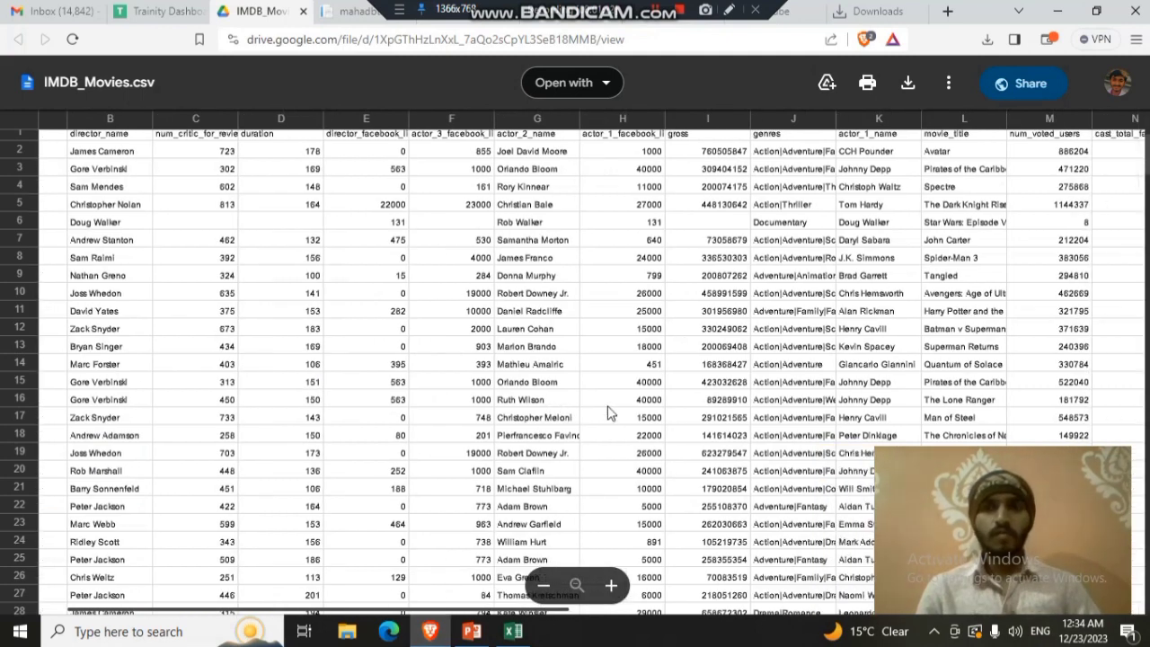
pyautogui.hscroll(2, 608, 411)
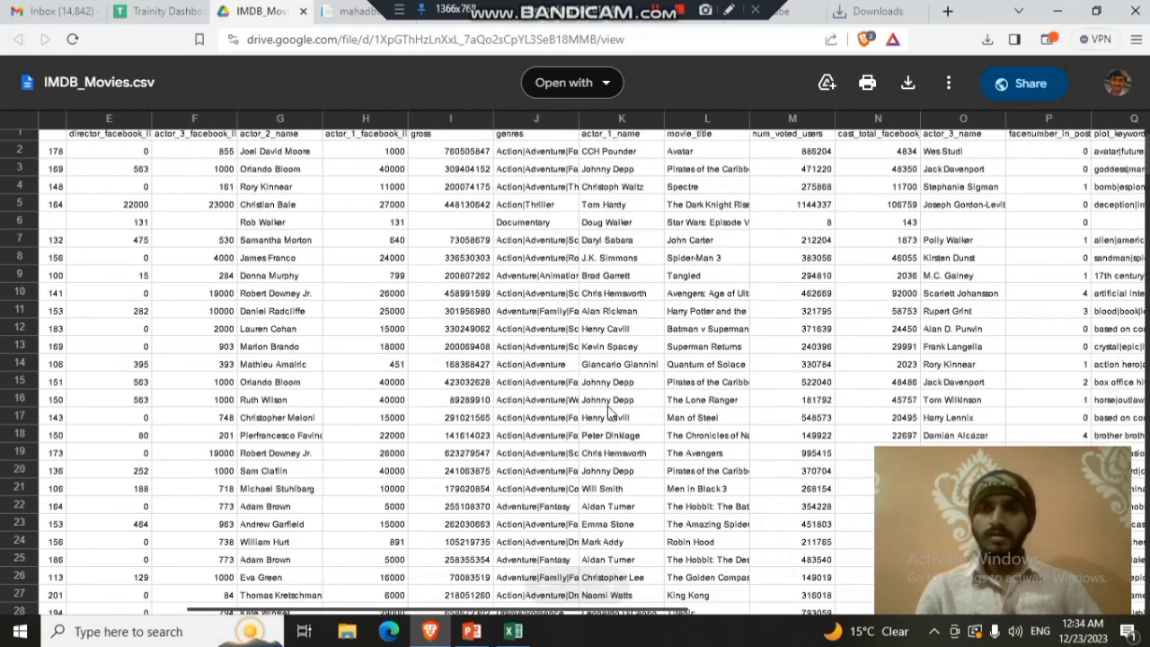
pyautogui.hscroll(-4, 608, 412)
pyautogui.scroll(1, 609, 412)
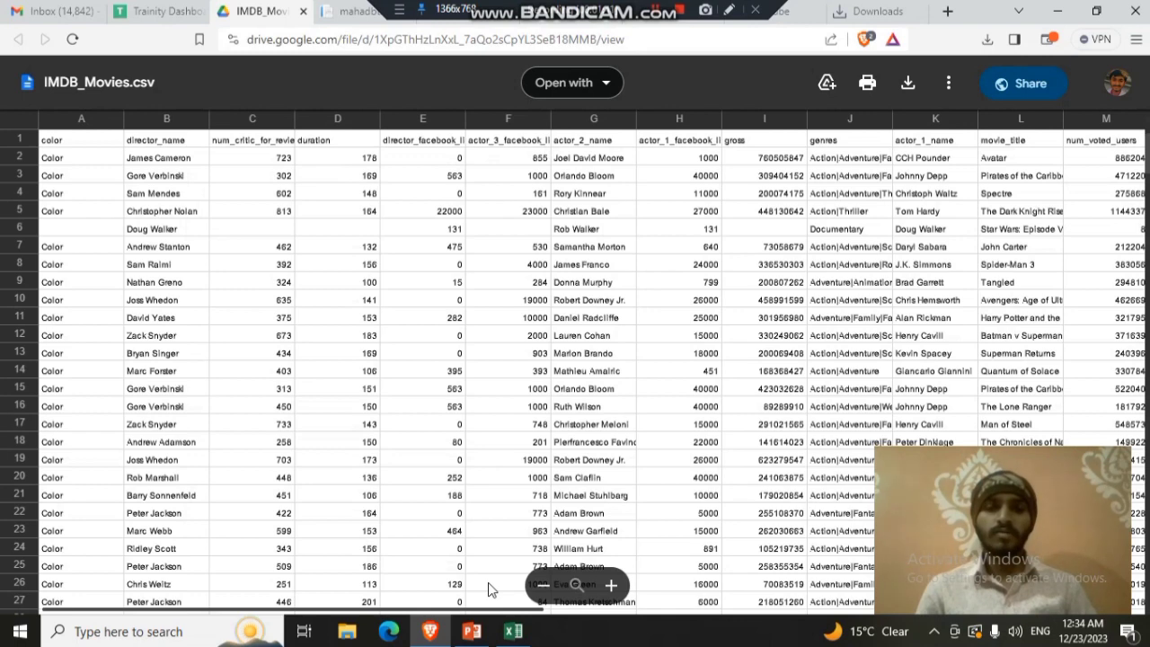
pyautogui.moveTo(482, 634)
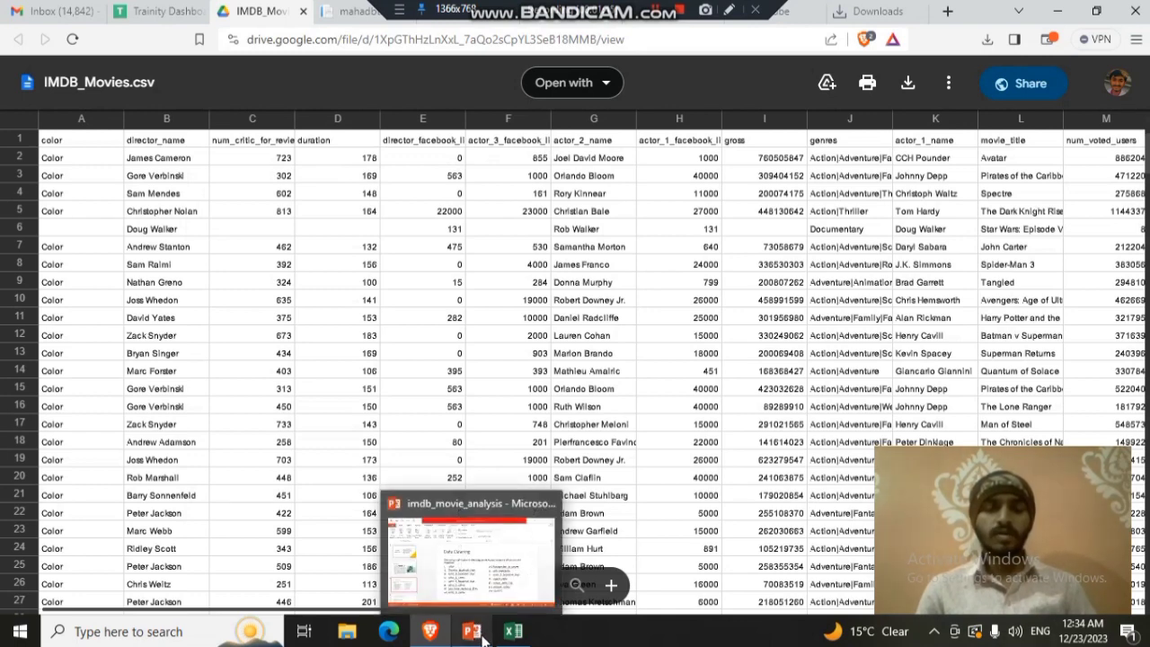
# Switch to the IMDB_Movies_ANALYSIS sheet and step right along row 1's column headers
pyautogui.click(553, 535)
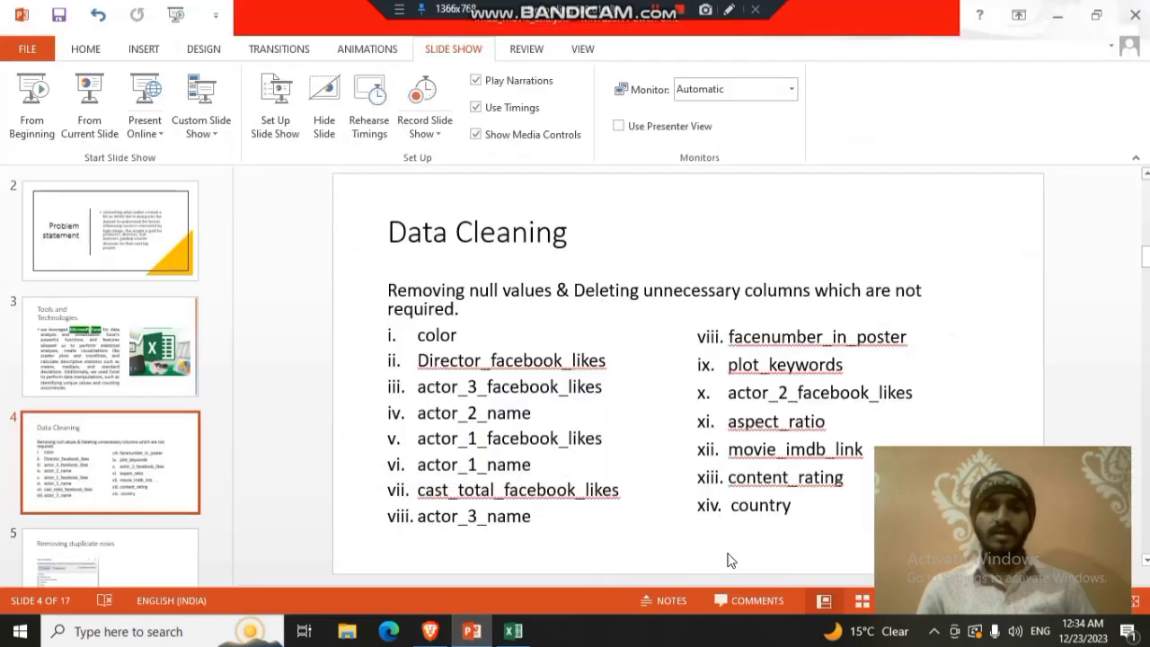
pyautogui.click(501, 634)
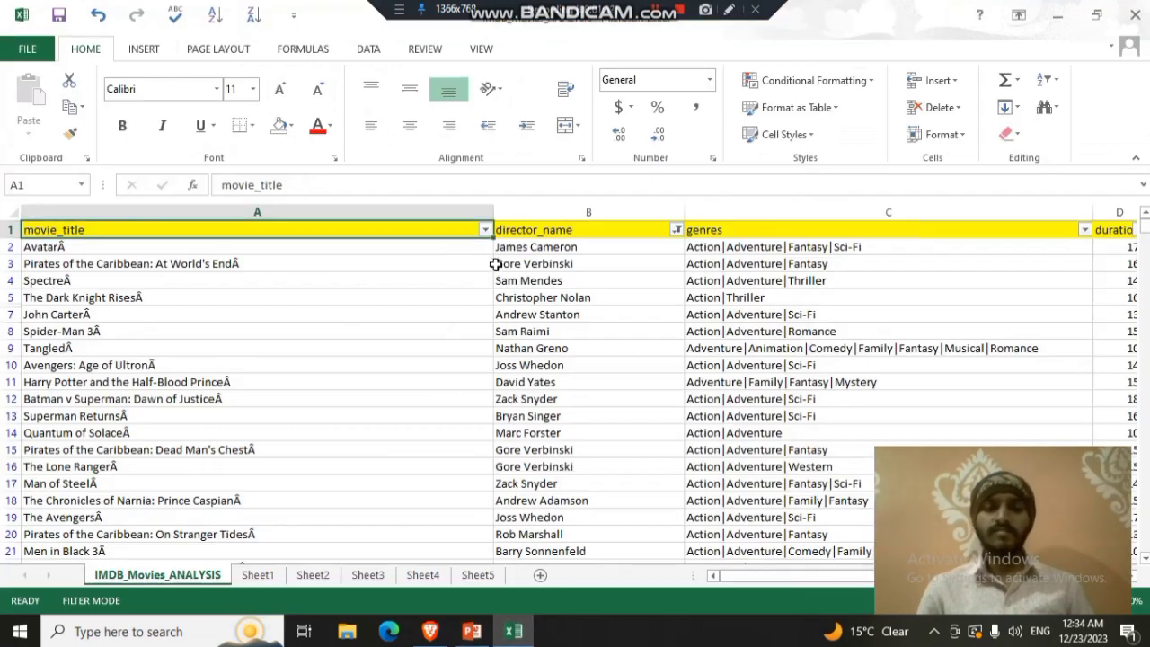
pyautogui.press('Right')
pyautogui.press('Right')
pyautogui.press('Right')
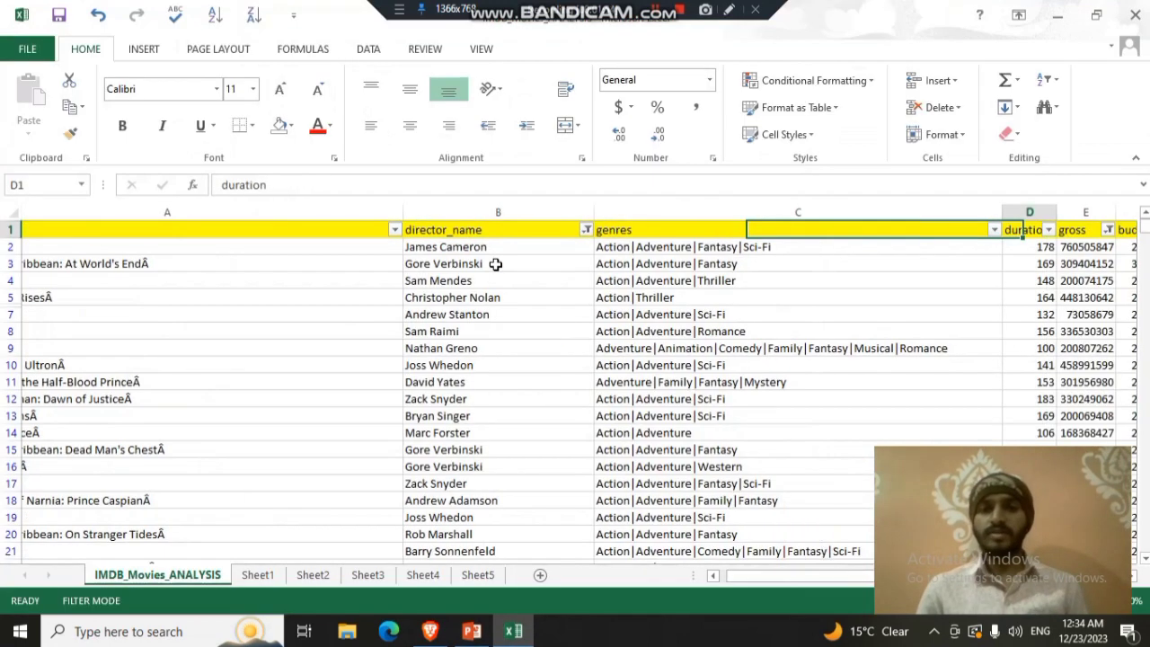
pyautogui.press('Right')
pyautogui.press('Right')
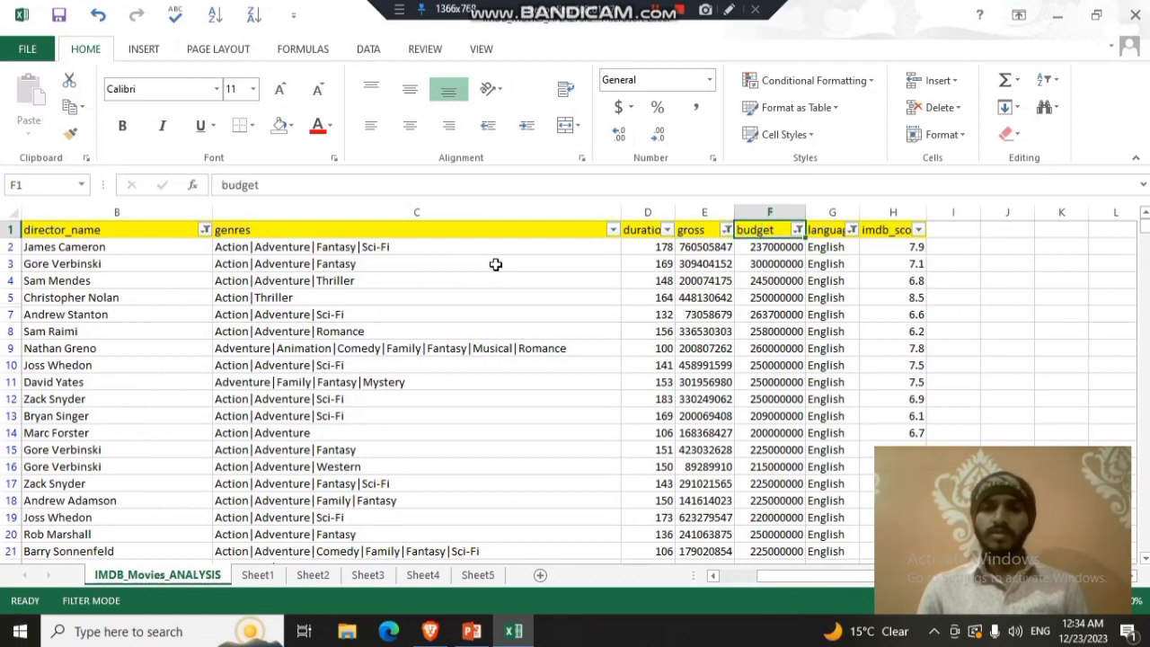
pyautogui.press('Right')
pyautogui.press('Right')
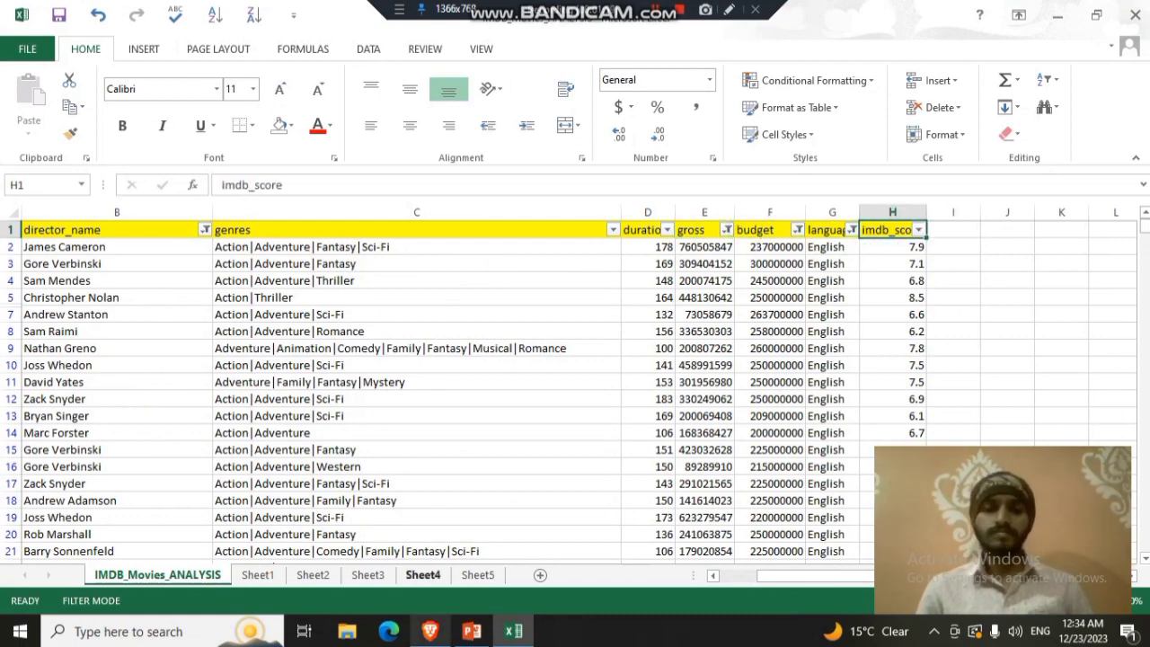
# Advance the deck two slides to Task A. 1. Movie Genre Analysis, then return to Excel
pyautogui.click(473, 638)
pyautogui.press('Down')
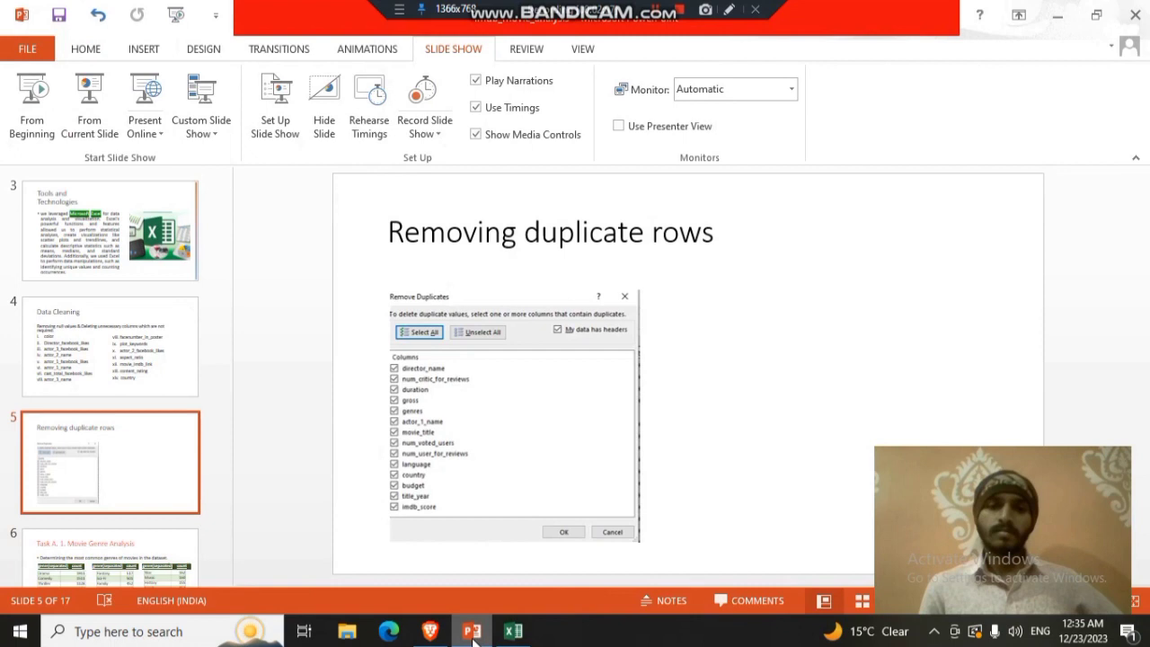
pyautogui.press('Down')
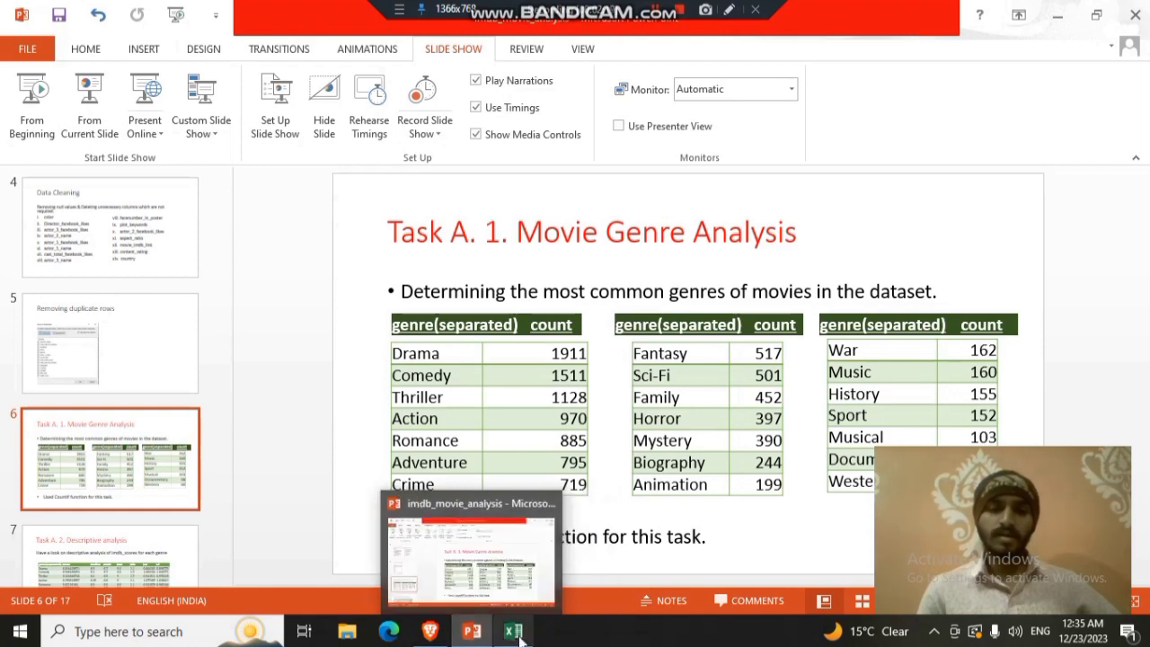
pyautogui.click(520, 636)
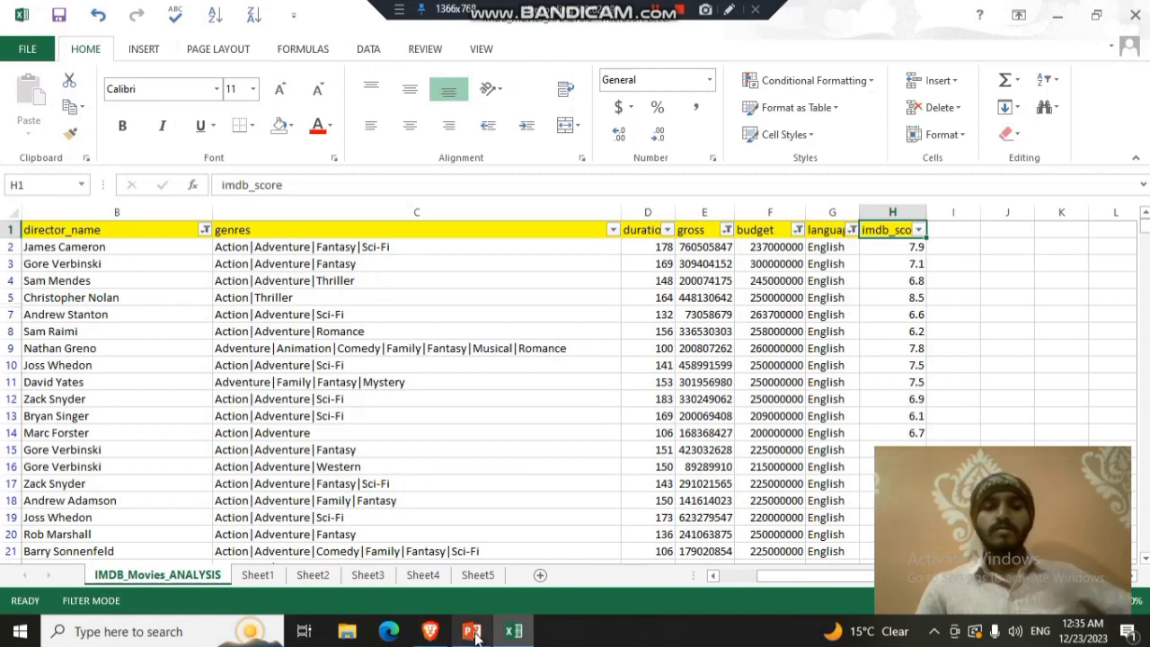
# On Sheet1, review the genre list and Drama's =COUNTIF(C:I,J2) count of 1911
pyautogui.click(258, 575)
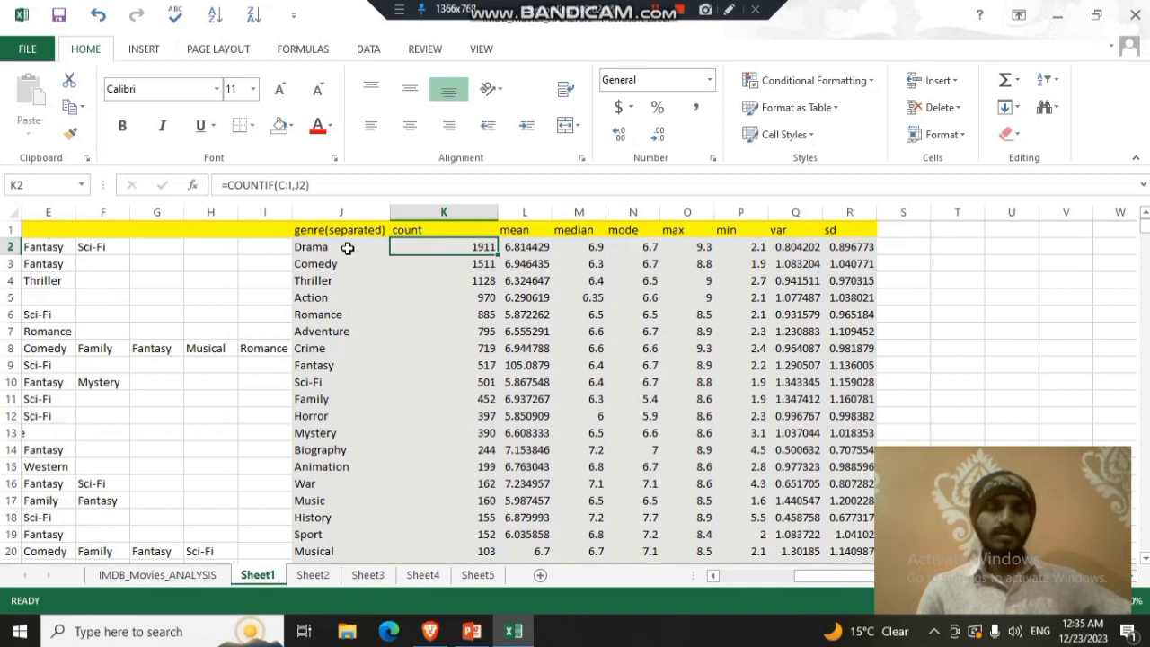
pyautogui.moveTo(347, 249); pyautogui.dragTo(346, 303)
pyautogui.click(351, 330)
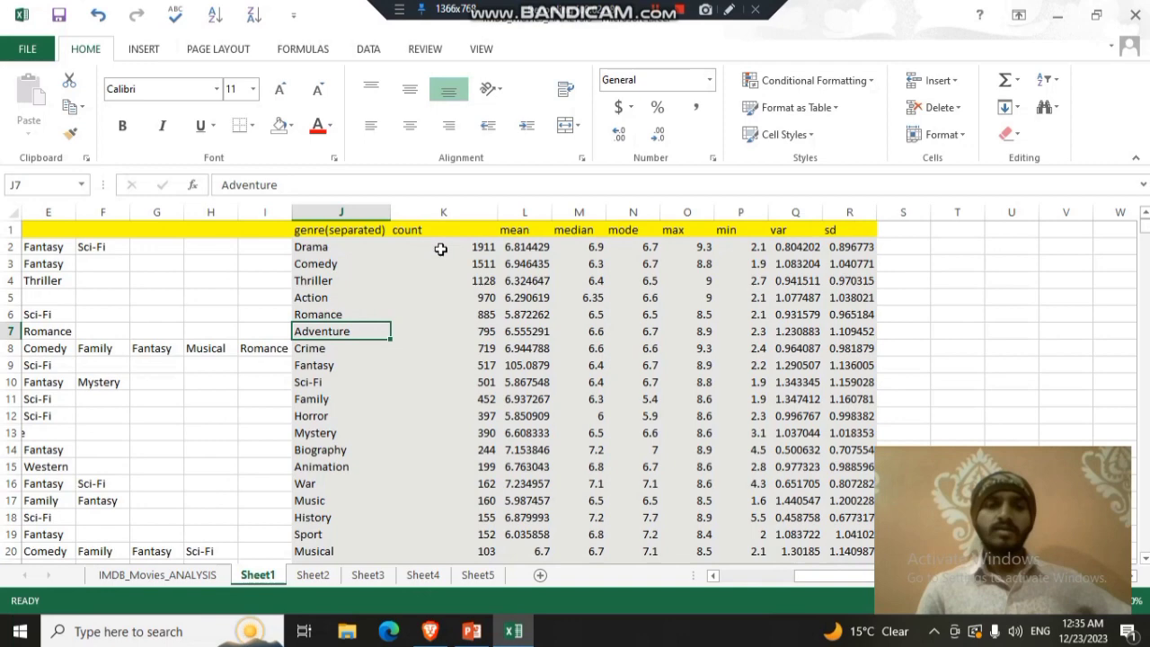
pyautogui.click(440, 249)
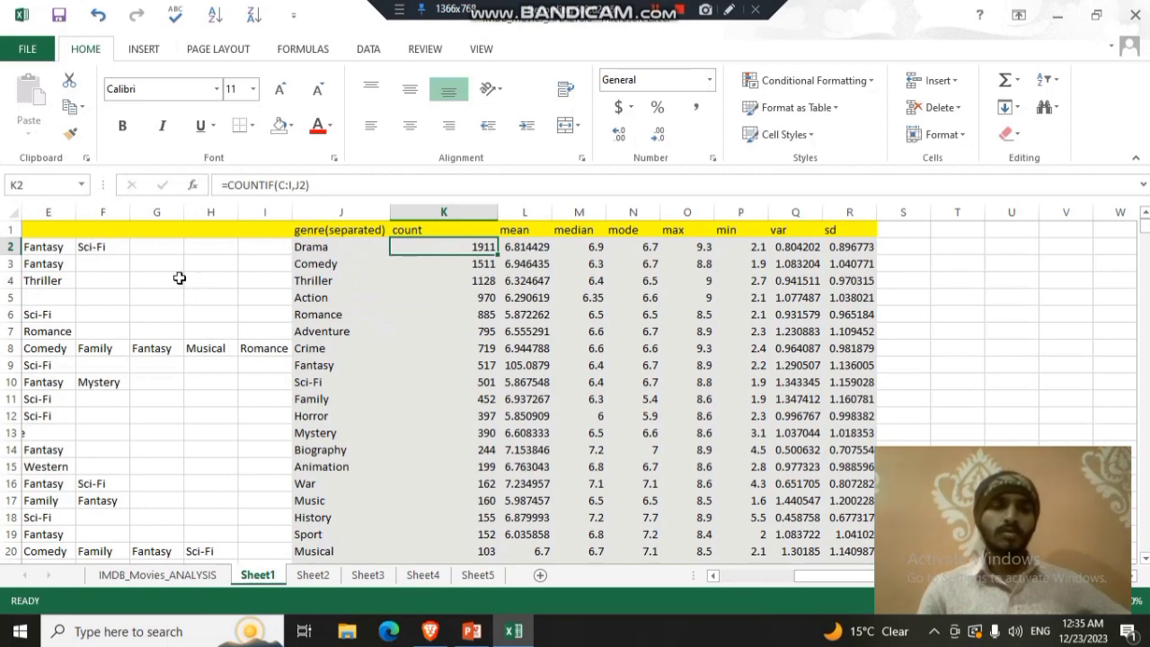
pyautogui.click(218, 224)
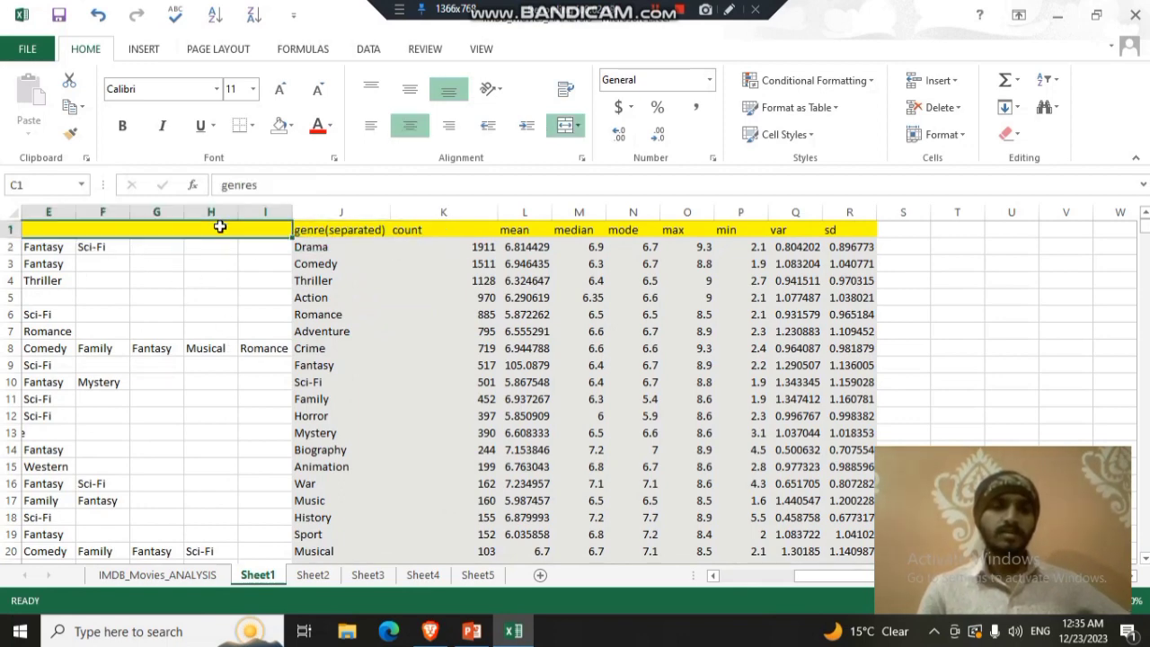
pyautogui.click(343, 232)
pyautogui.click(329, 246)
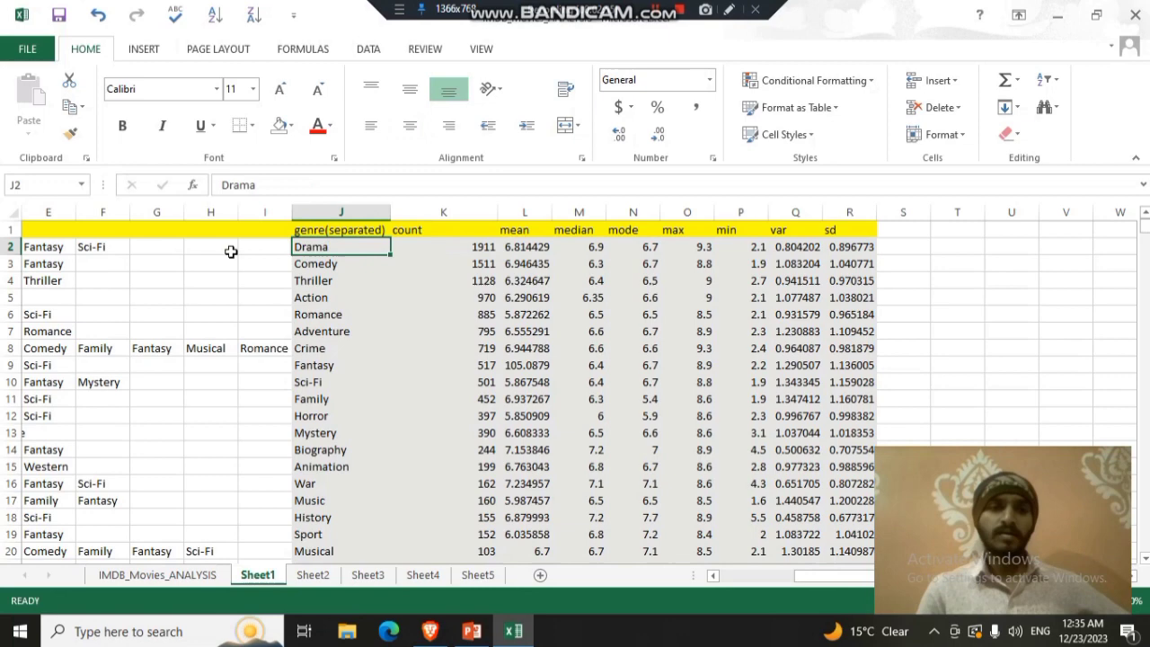
pyautogui.click(132, 235)
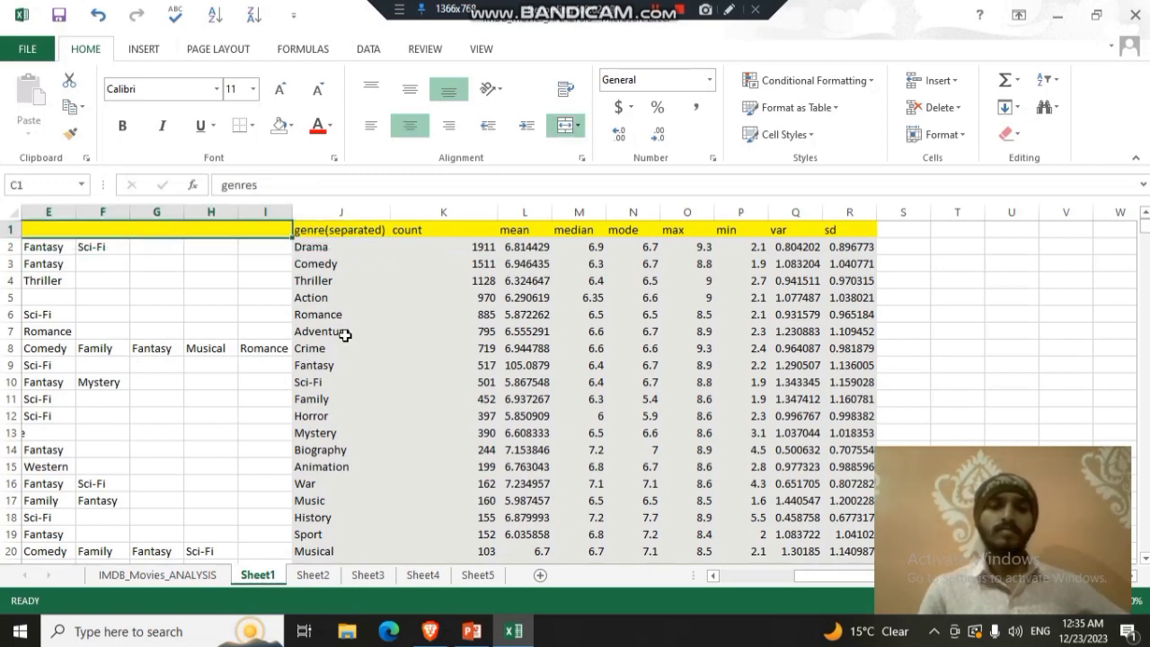
pyautogui.click(455, 254)
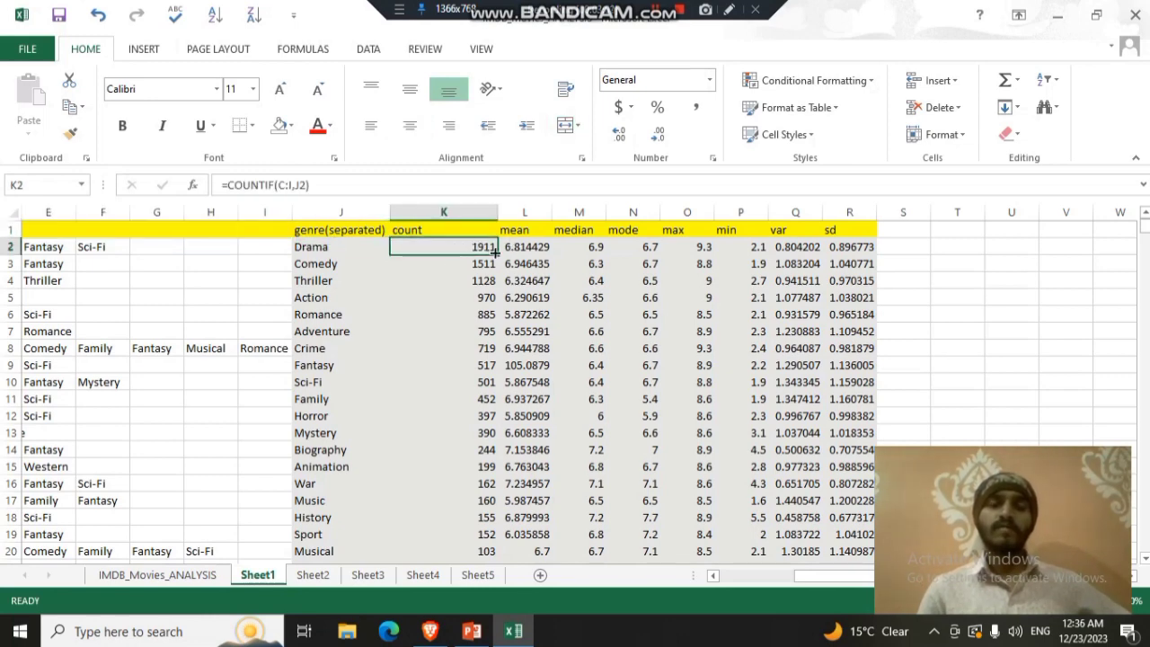
# Move to slide 8 listing per-genre mean, median, mode and sd AVERAGEIF/IF formulas
pyautogui.click(477, 637)
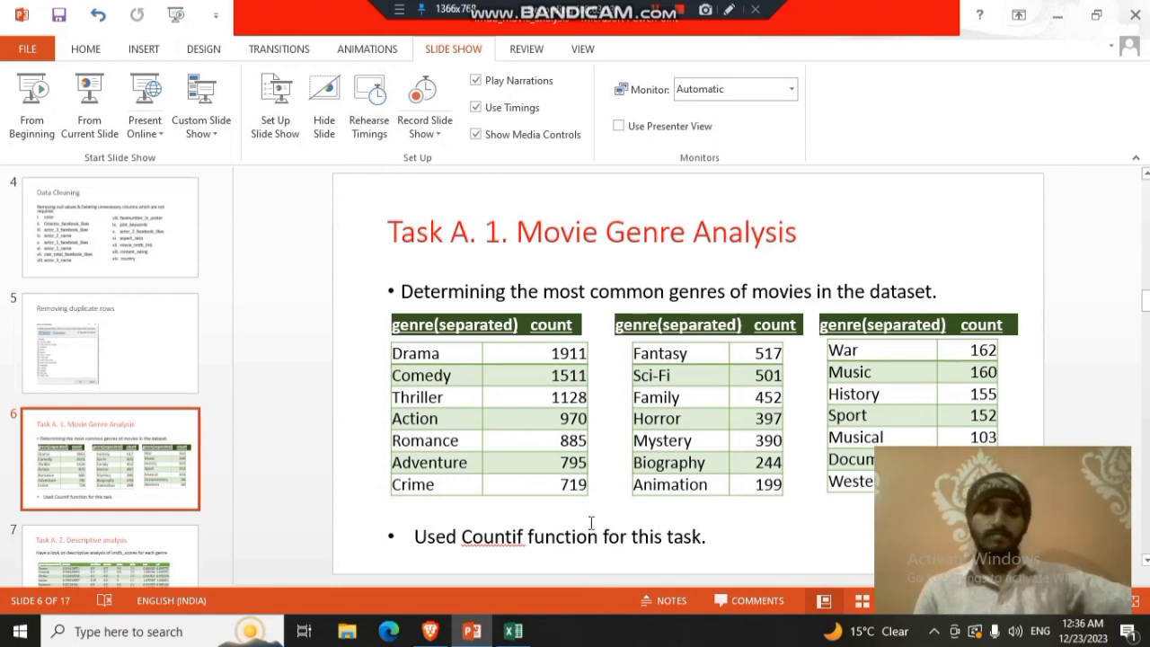
pyautogui.scroll(-1, 591, 523)
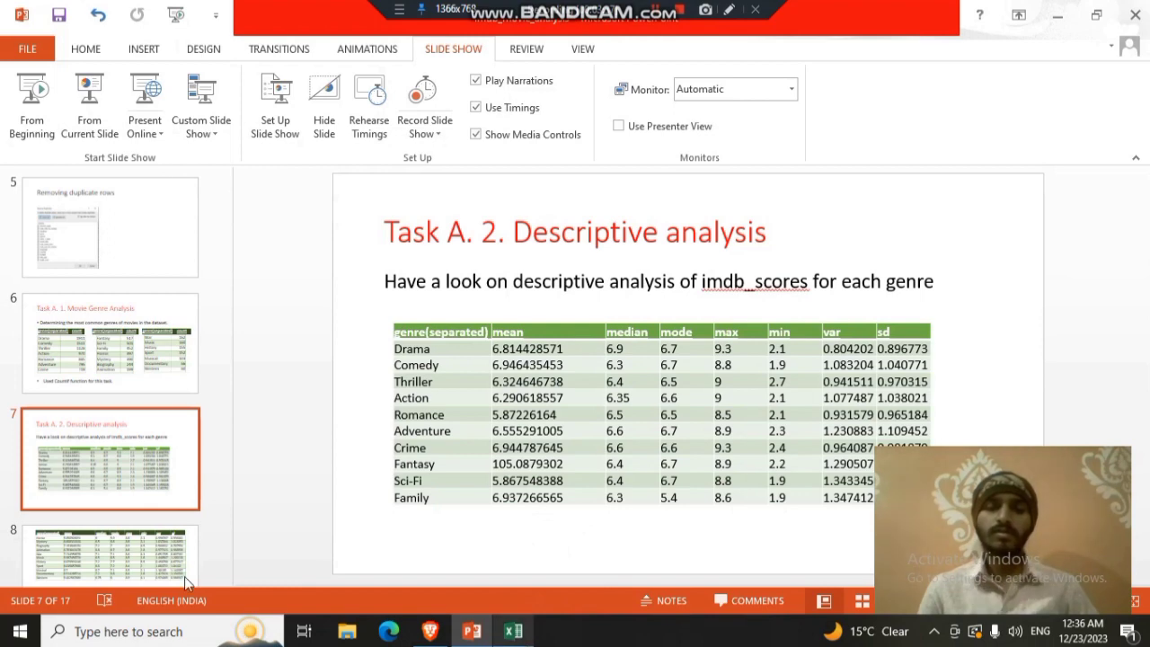
pyautogui.click(151, 557)
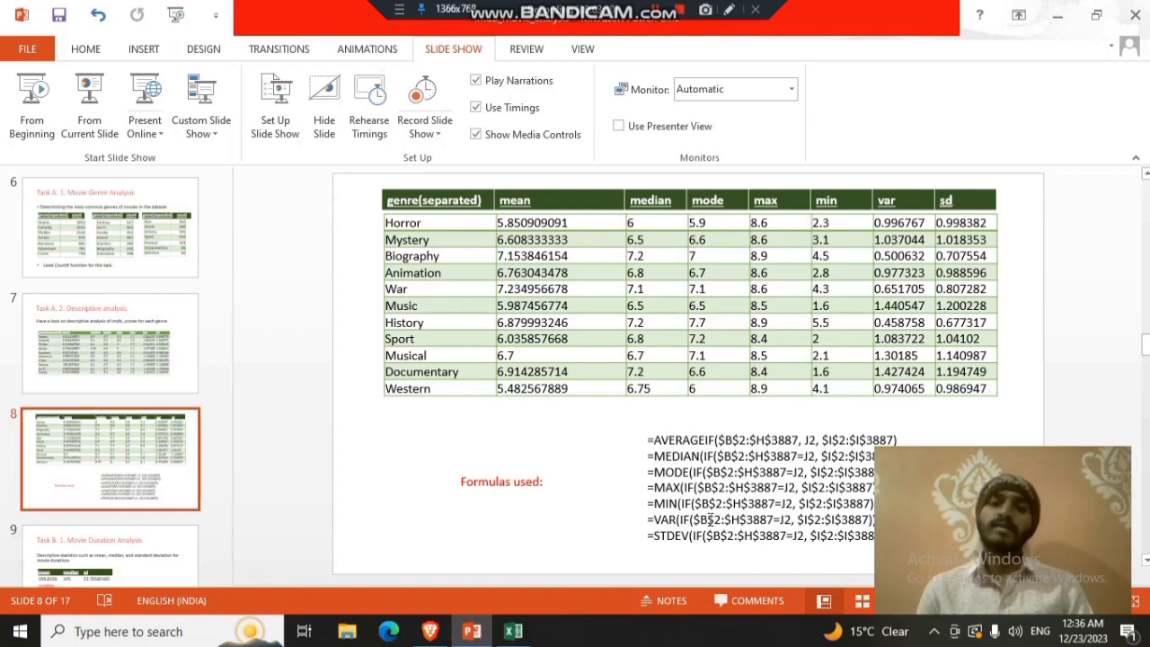
pyautogui.click(514, 632)
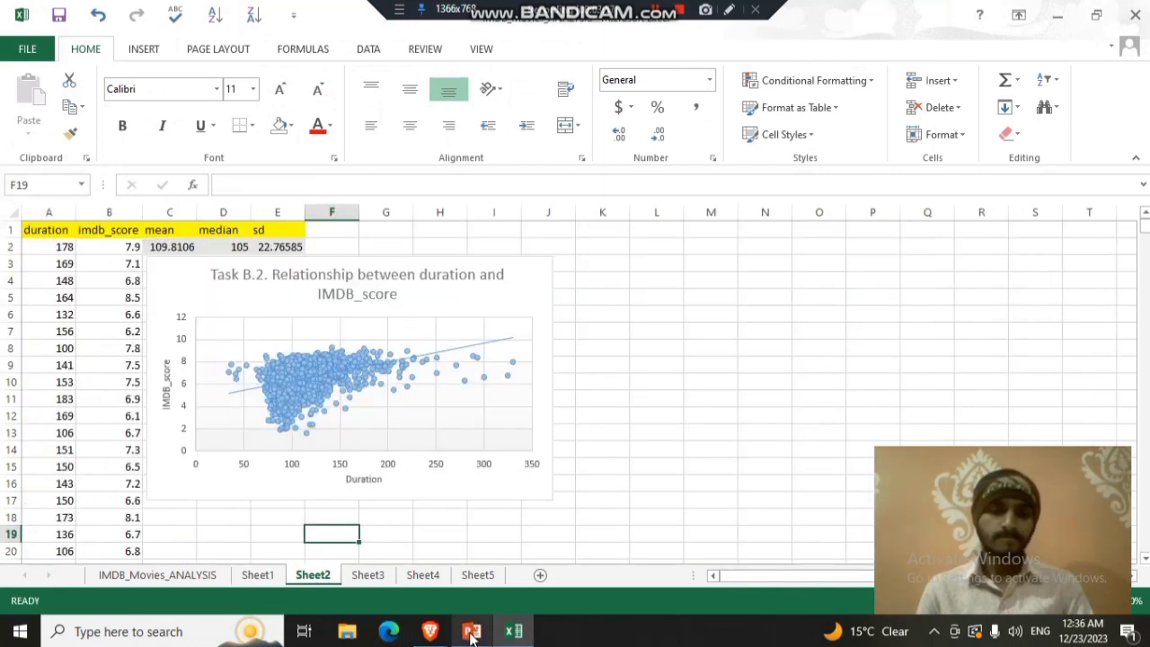
pyautogui.click(471, 632)
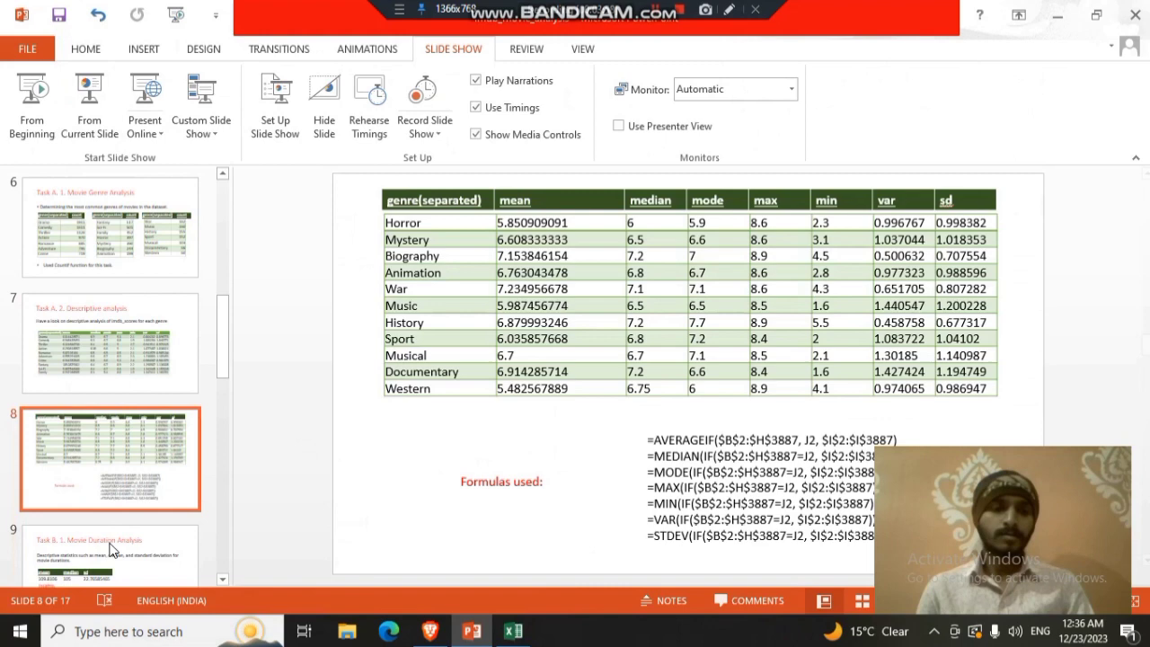
# Select slide 9 showing duration mean 109.8106, median 105 and sd 22.76585465
pyautogui.click(112, 530)
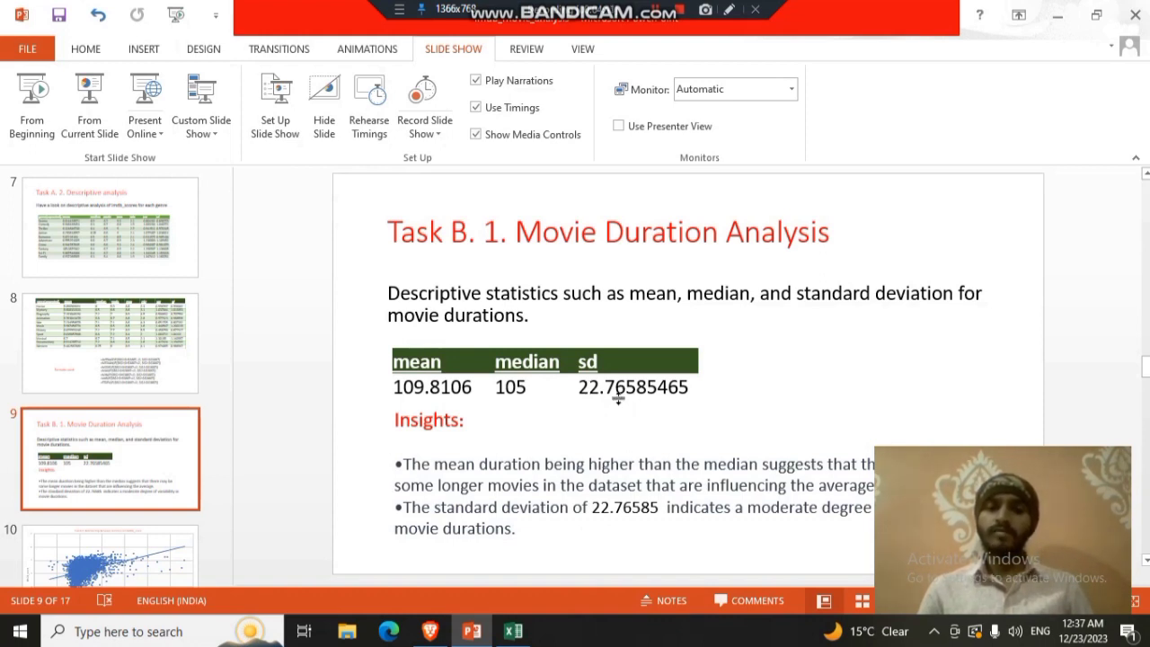
# Show slide 10's scatter chart, check Sheet2's duration median and sd formulas, then return
pyautogui.click(153, 568)
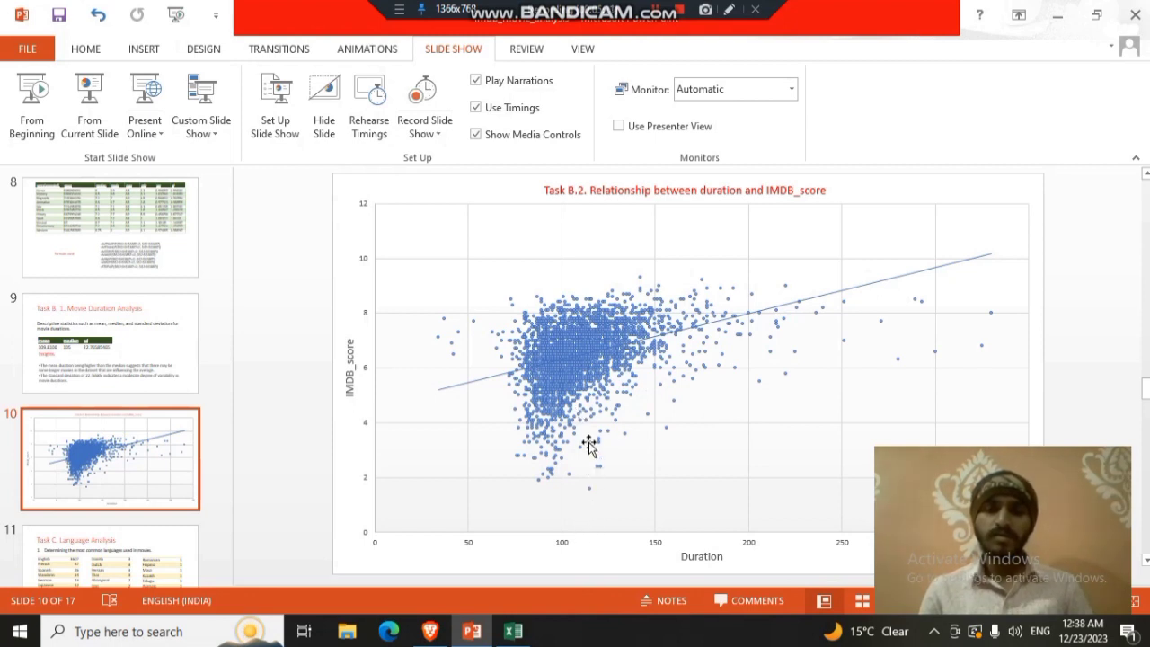
pyautogui.moveTo(590, 413)
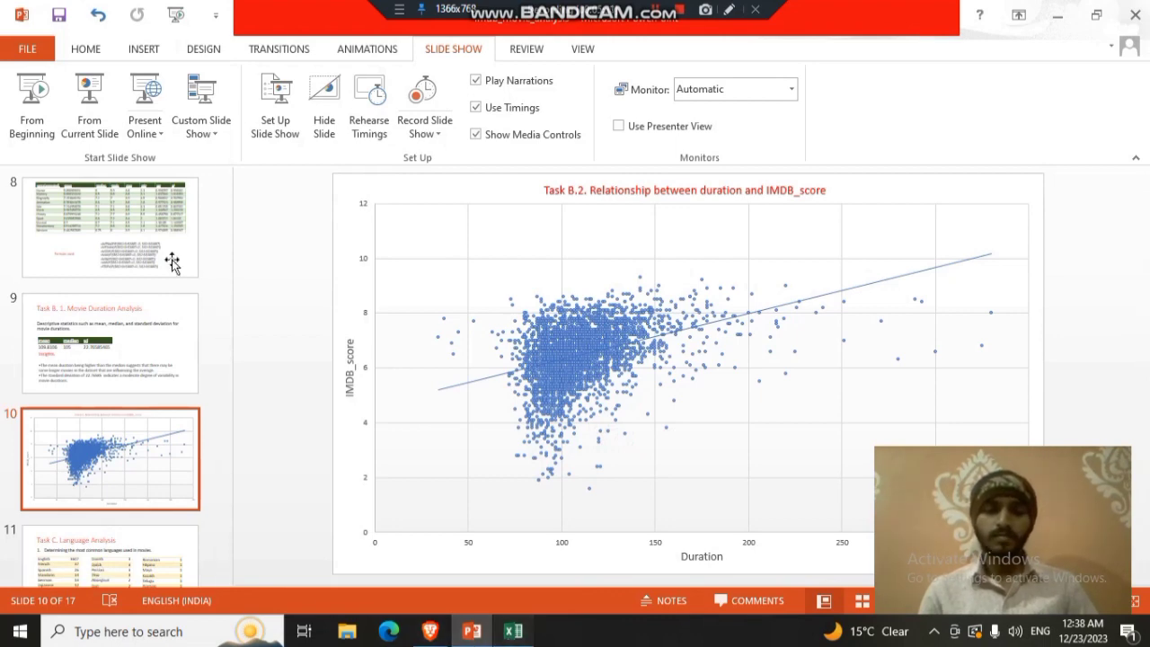
pyautogui.hotkey('alt', 'Tab')
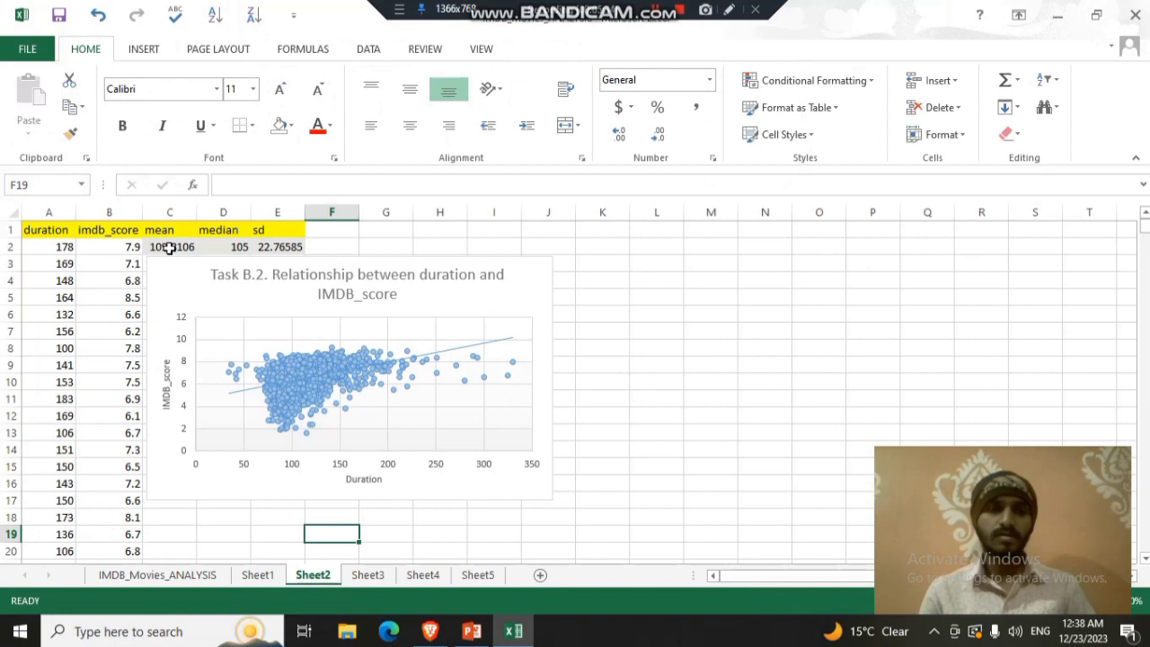
pyautogui.click(169, 248)
pyautogui.click(229, 247)
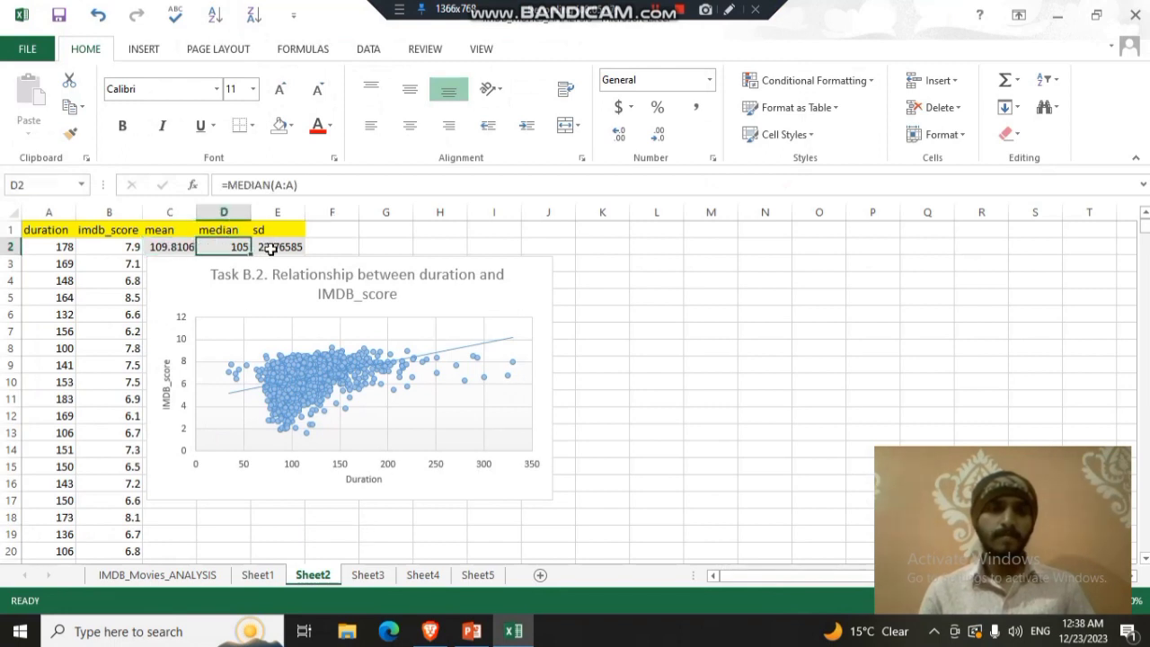
pyautogui.press('Right')
pyautogui.click(291, 314)
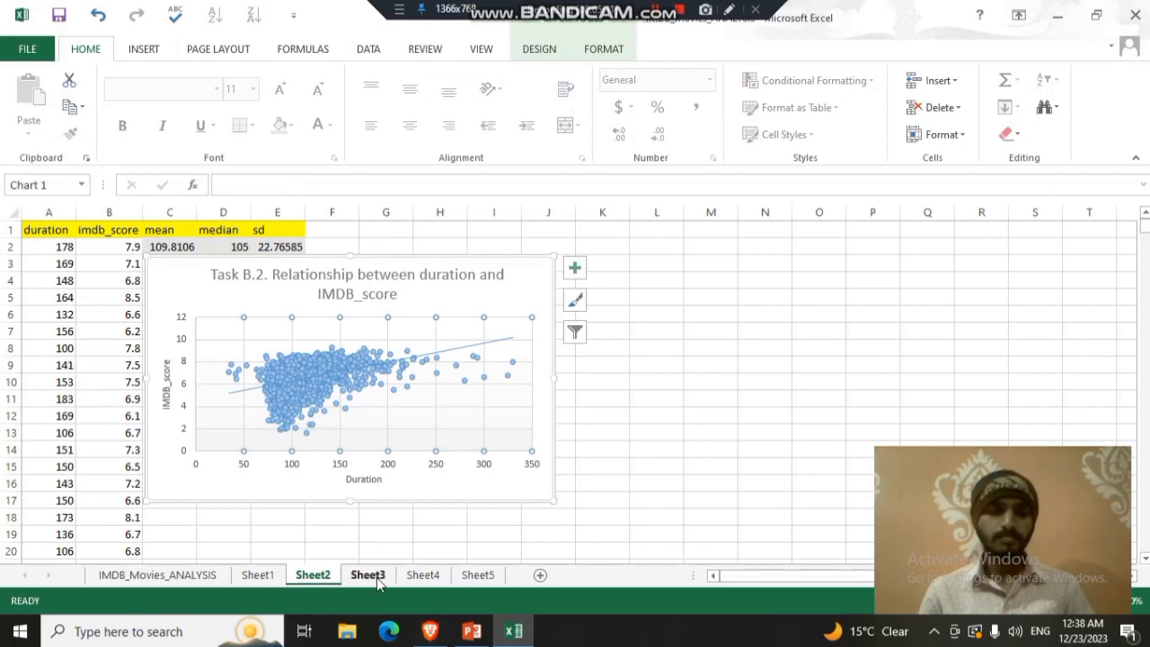
pyautogui.click(369, 575)
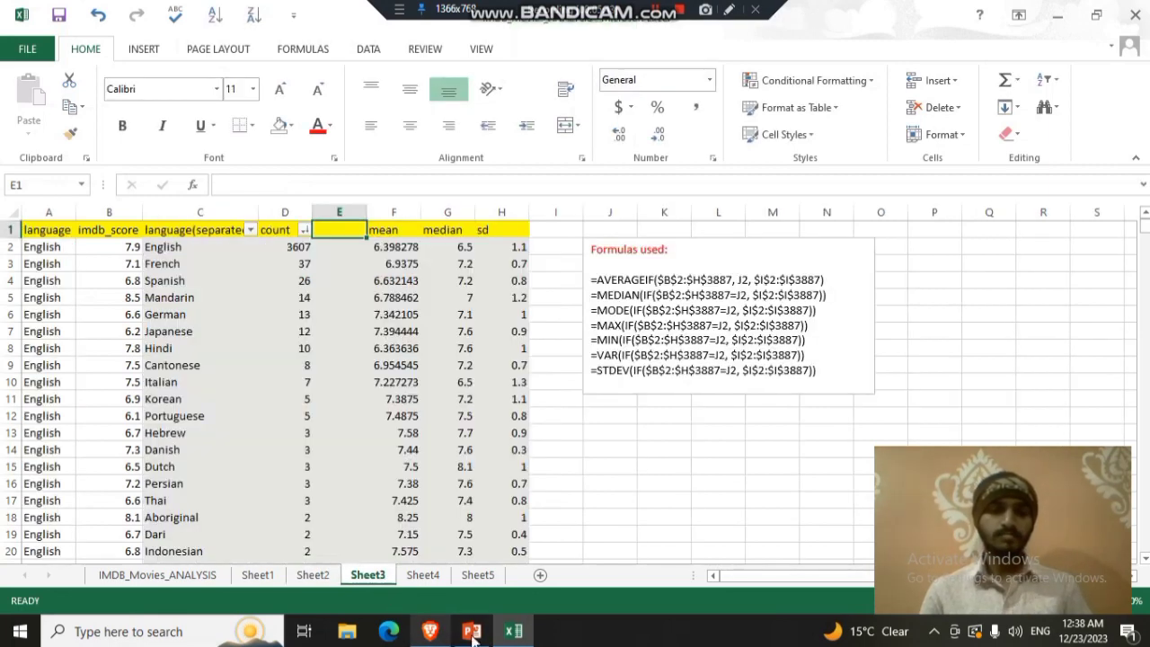
pyautogui.click(472, 632)
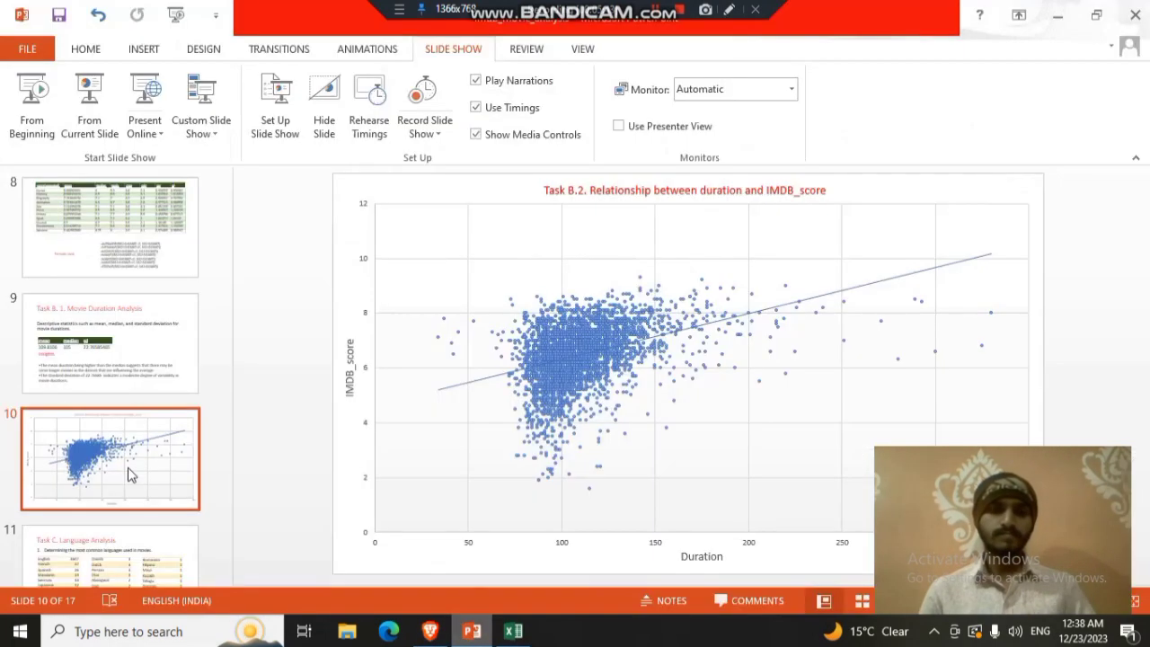
# Advance to slide 11, Task C. Language Analysis, then show Sheet3's language count table
pyautogui.press('Down')
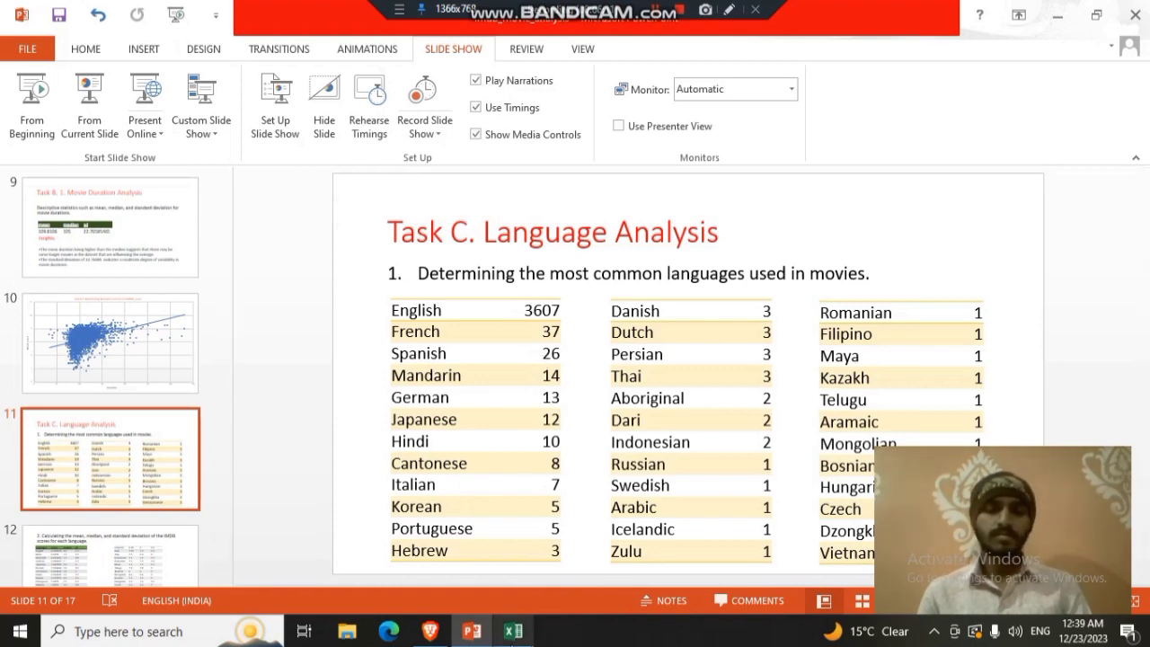
pyautogui.click(514, 632)
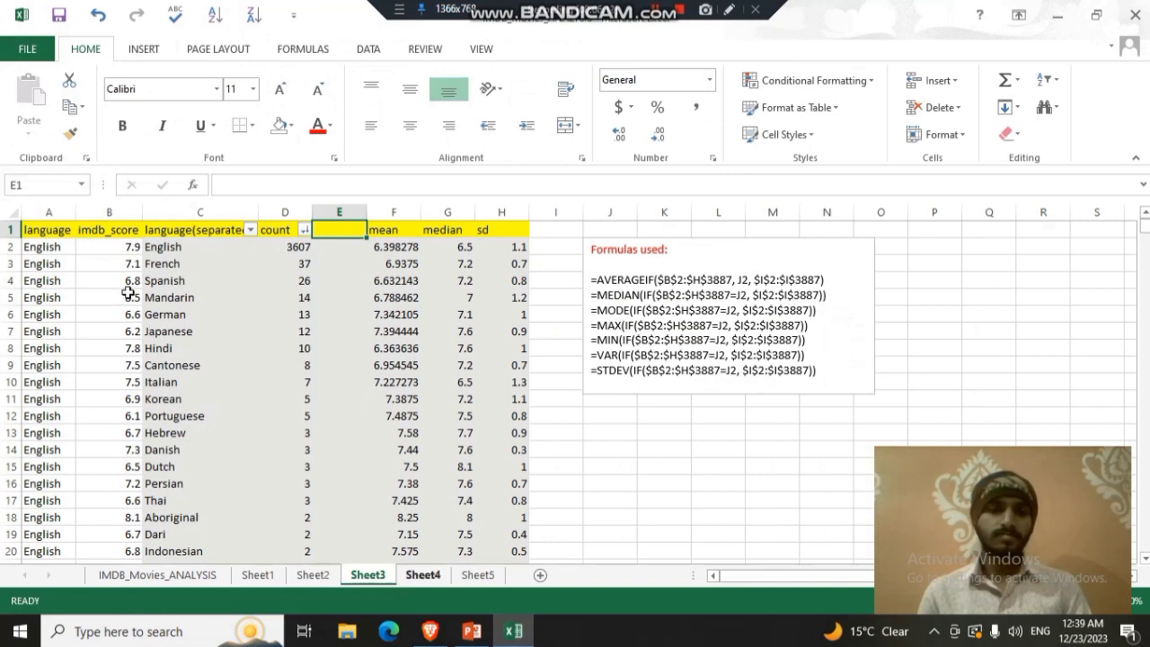
# Scroll the language table and view D2's =COUNTIF(A:A,C2) formula, then return to slide 11
pyautogui.click(194, 249)
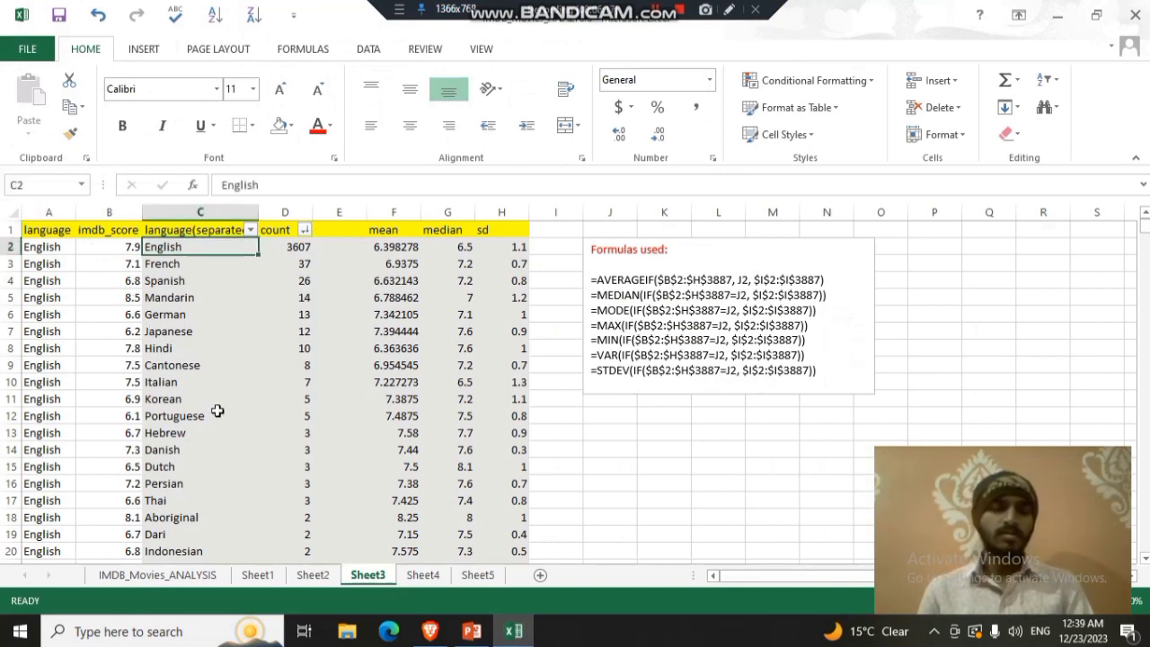
pyautogui.scroll(-7, 218, 411)
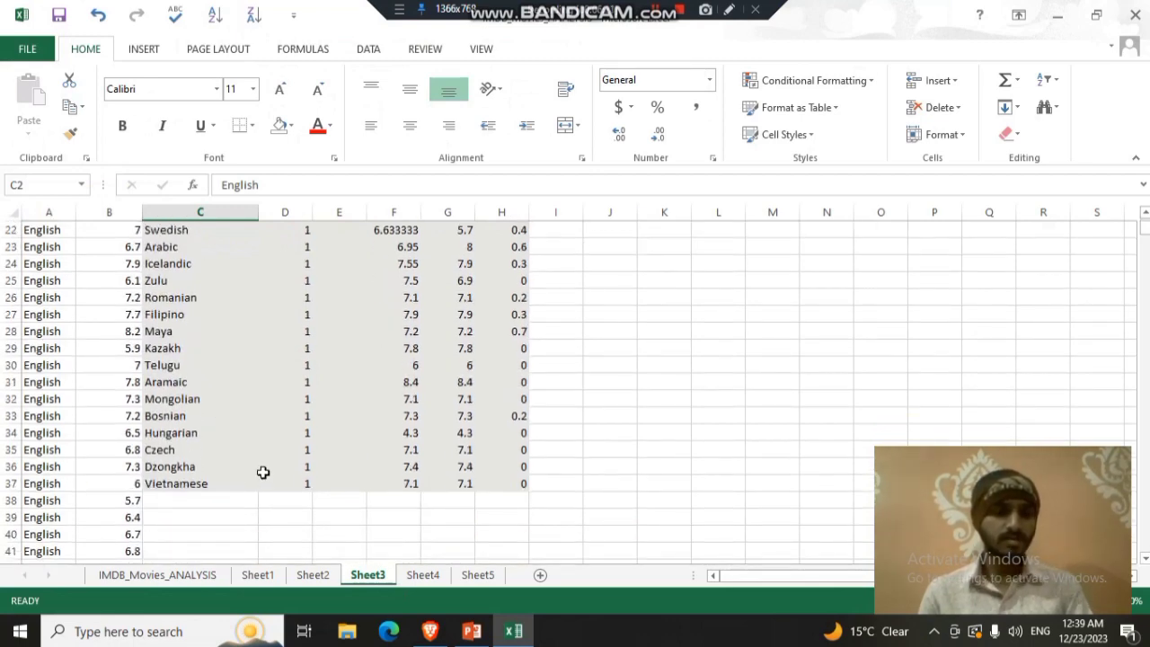
pyautogui.scroll(7, 189, 433)
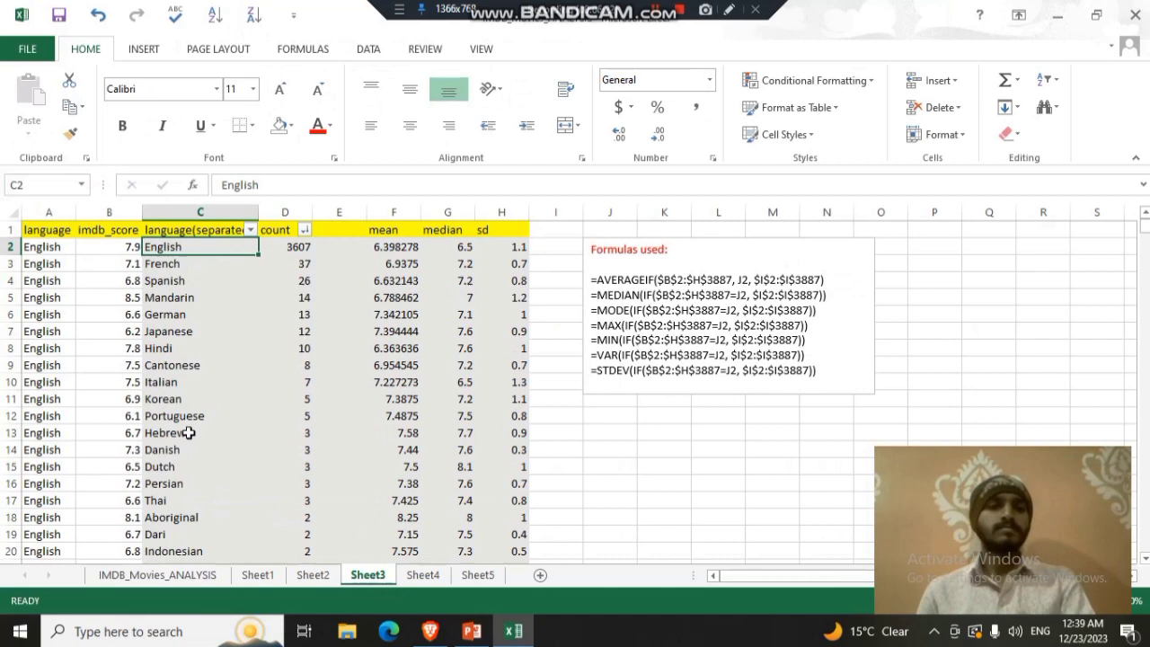
pyautogui.scroll(-7, 225, 470)
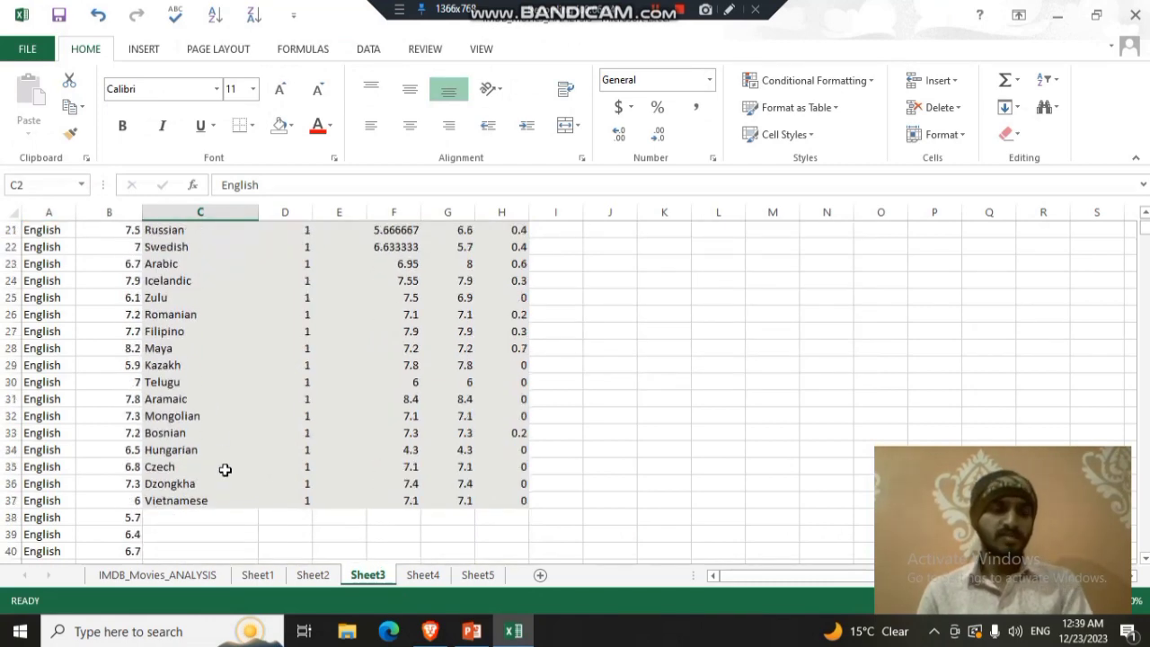
pyautogui.scroll(7, 225, 470)
pyautogui.click(273, 247)
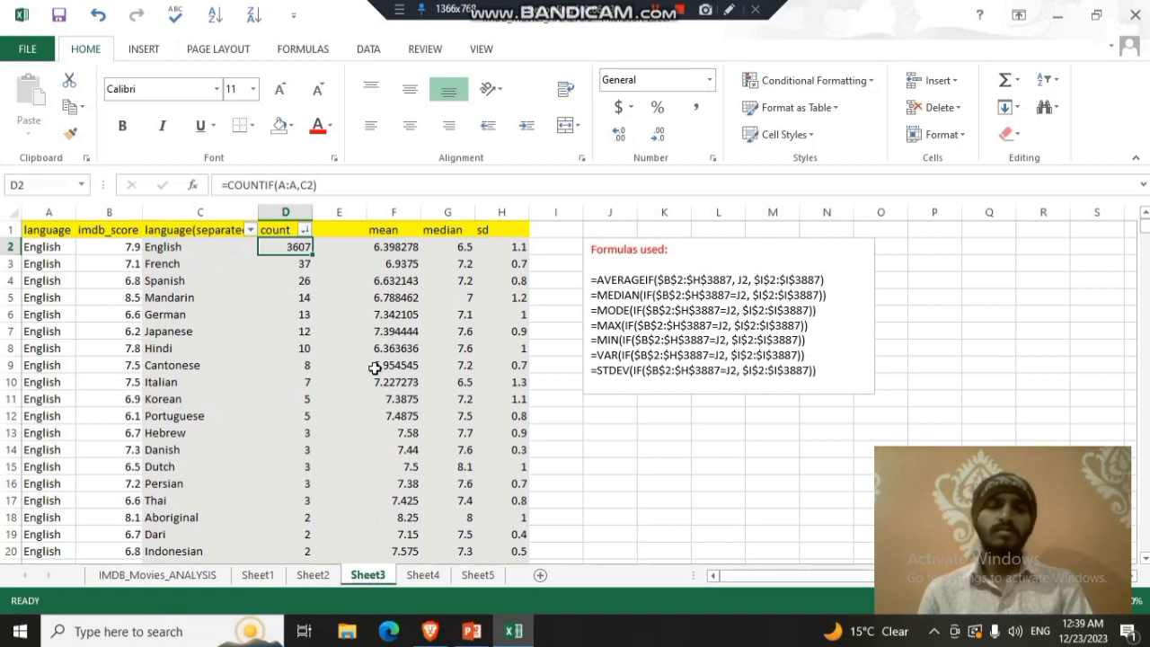
pyautogui.click(472, 634)
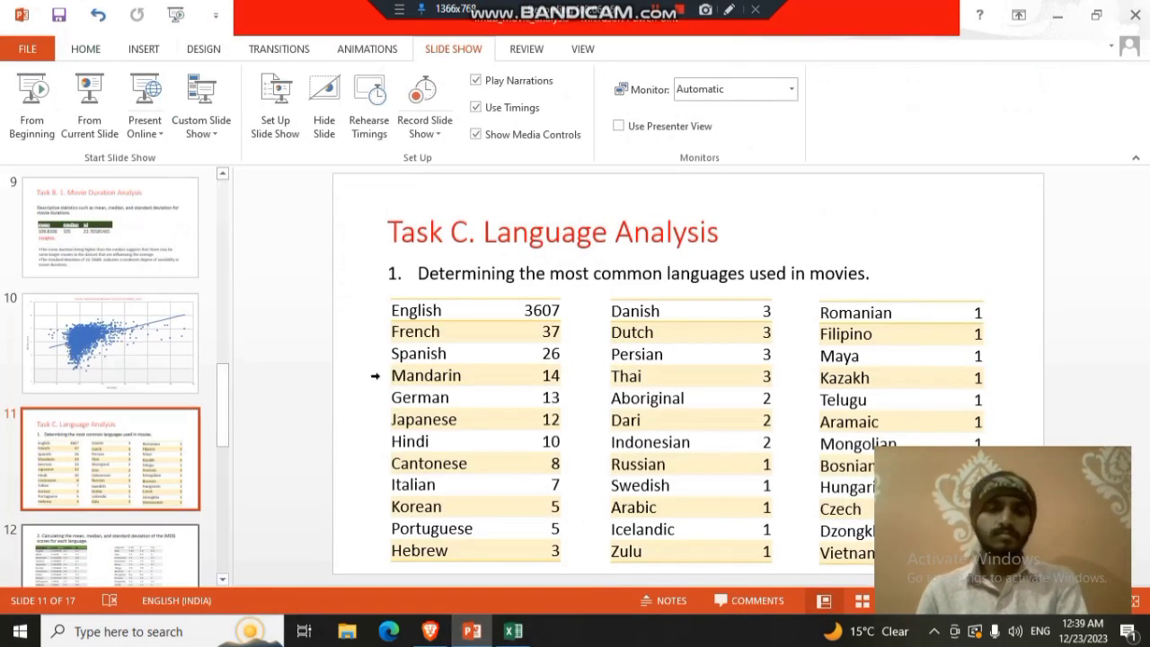
# Scroll to slide 12's per-language mean, median and sd table, then bring up the Excel workbook
pyautogui.scroll(-1, 341, 319)
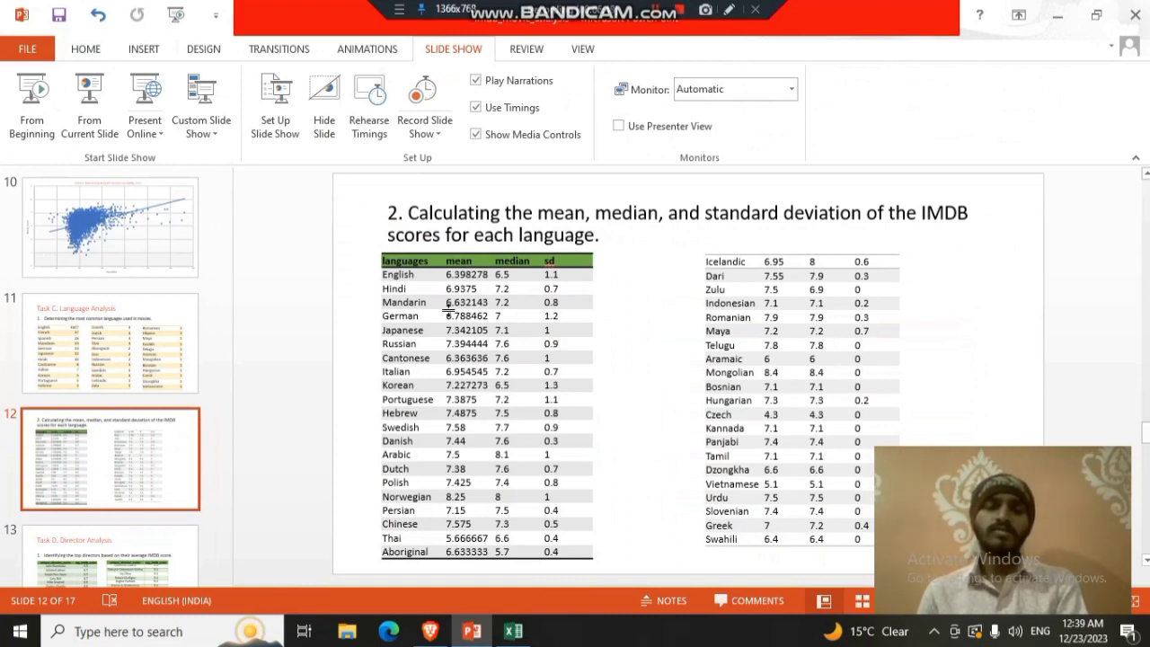
pyautogui.click(513, 632)
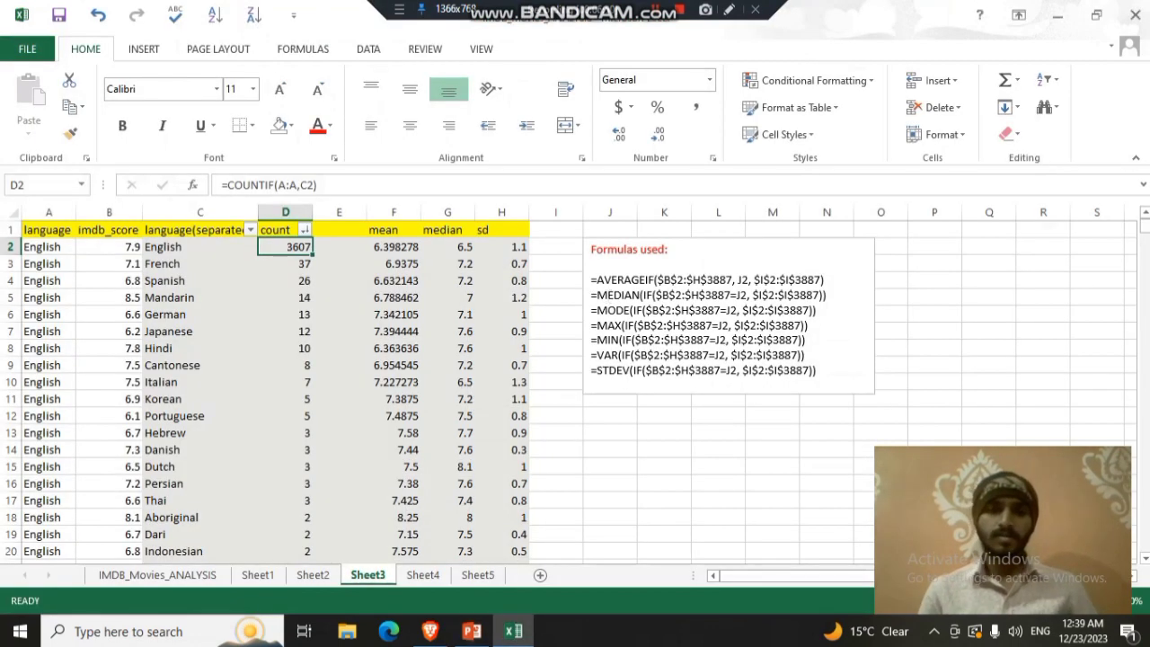
# Show the IMDB_Movies.csv dataset in Brave, then return to slide 13, Task D. Director Analysis
pyautogui.click(430, 629)
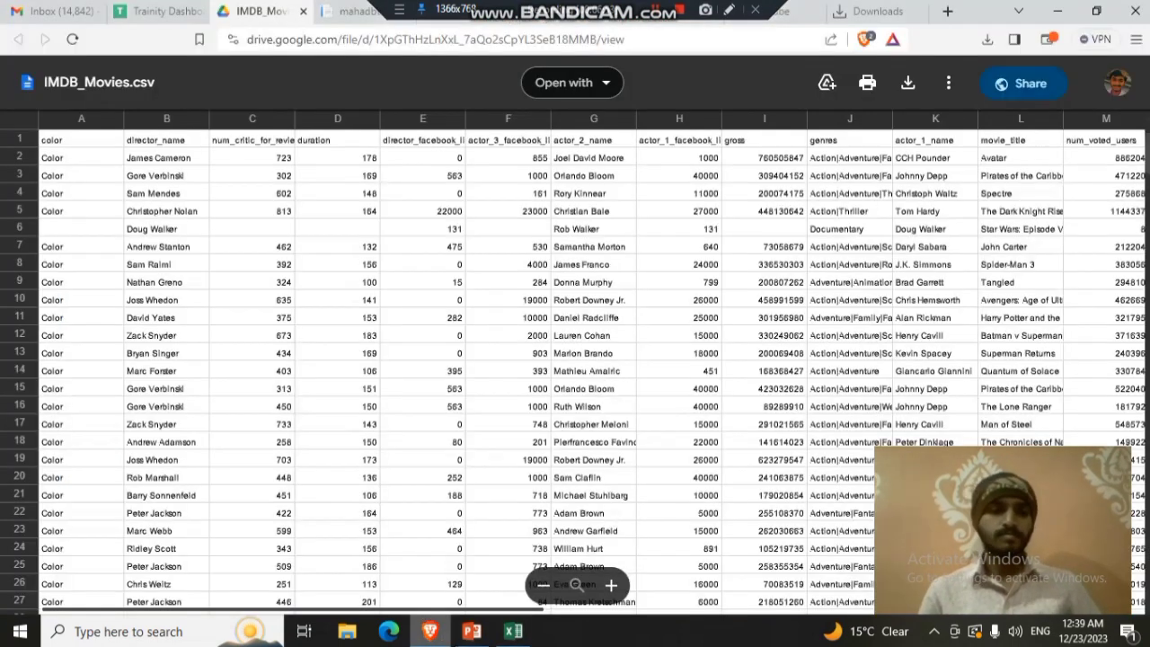
pyautogui.hotkey('alt', 'Tab')
pyautogui.click(119, 563)
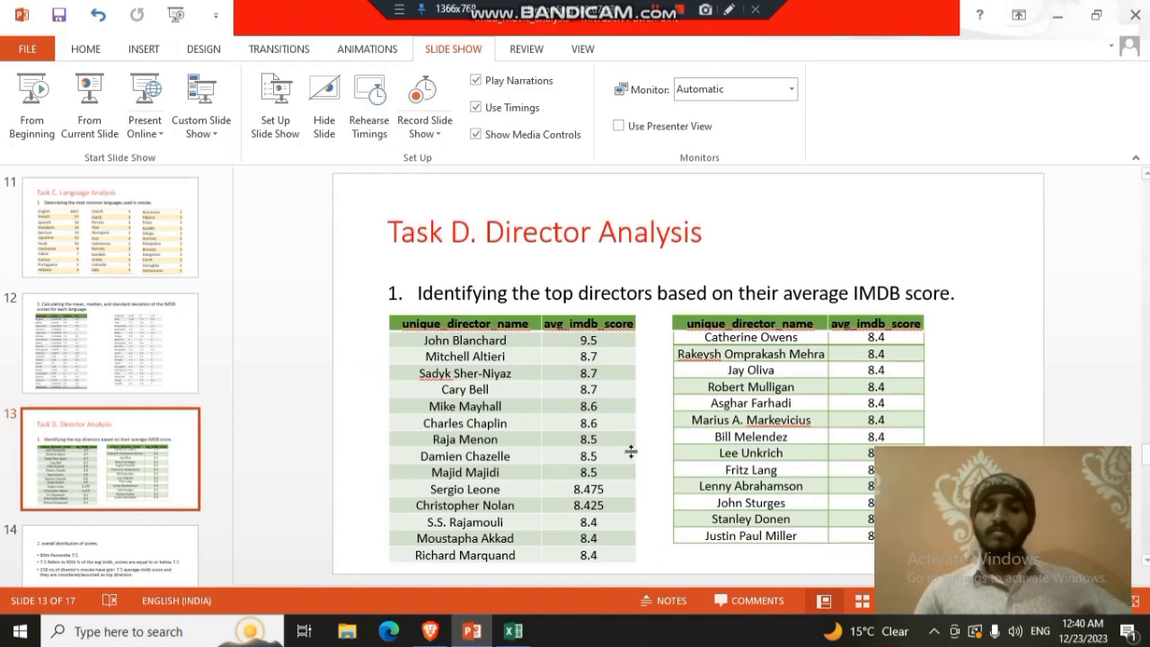
# On Excel's Sheet4, highlight the top avg_imdb_score of 9.5, its heading and the AVERAGEIFS formula note
pyautogui.click(514, 633)
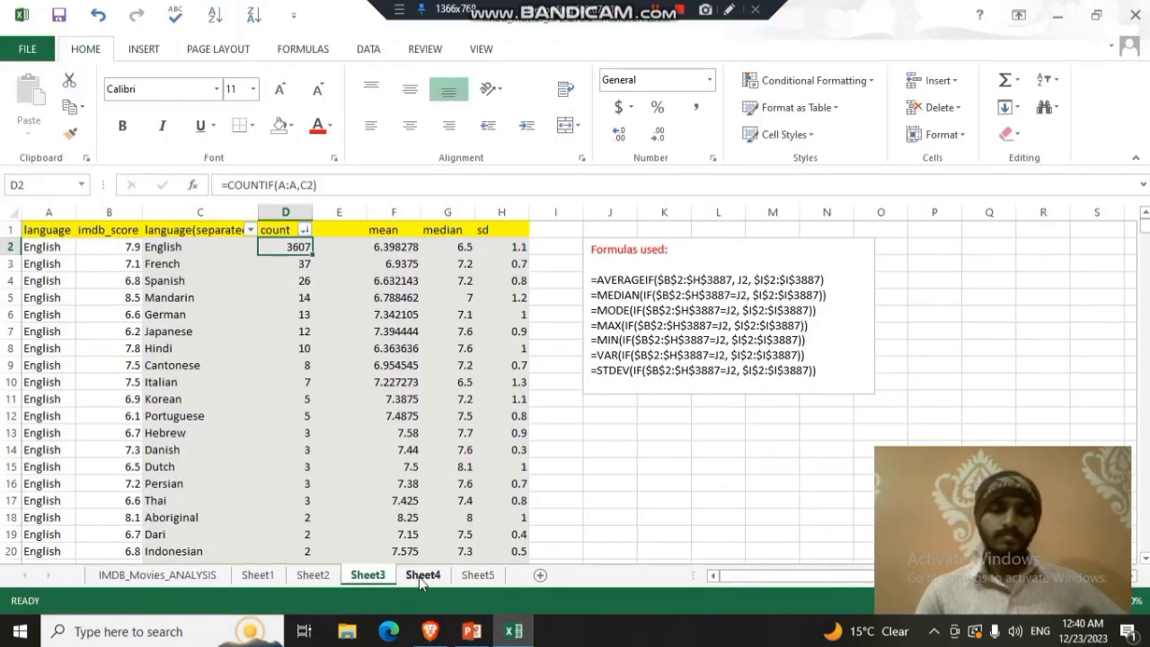
pyautogui.click(421, 575)
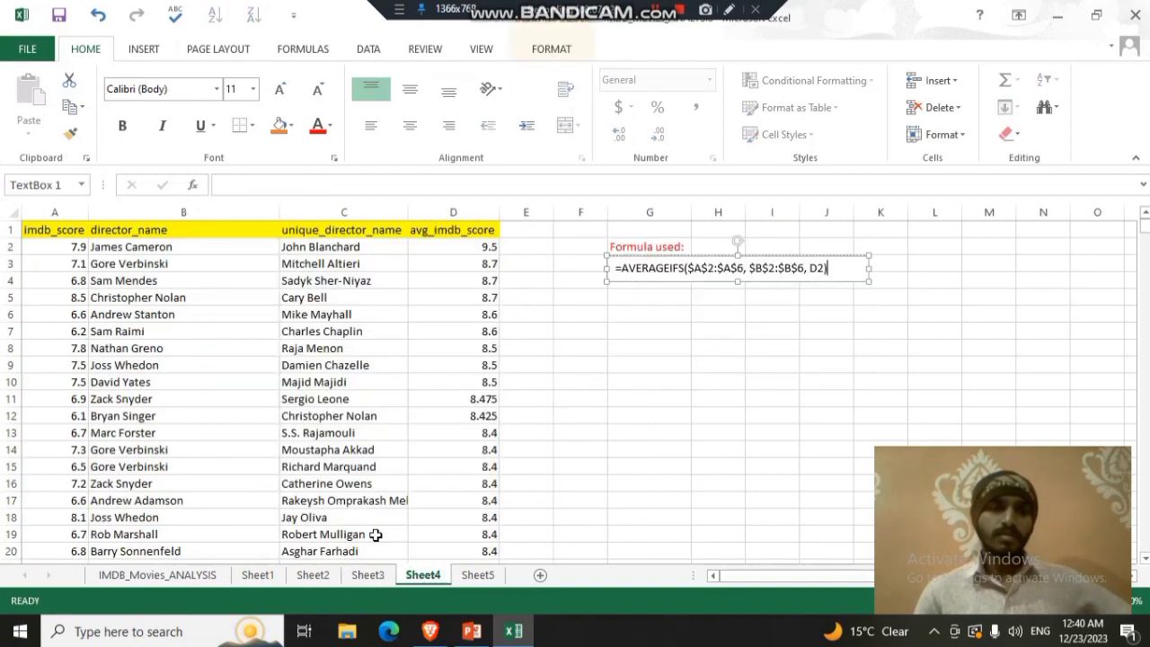
pyautogui.click(428, 242)
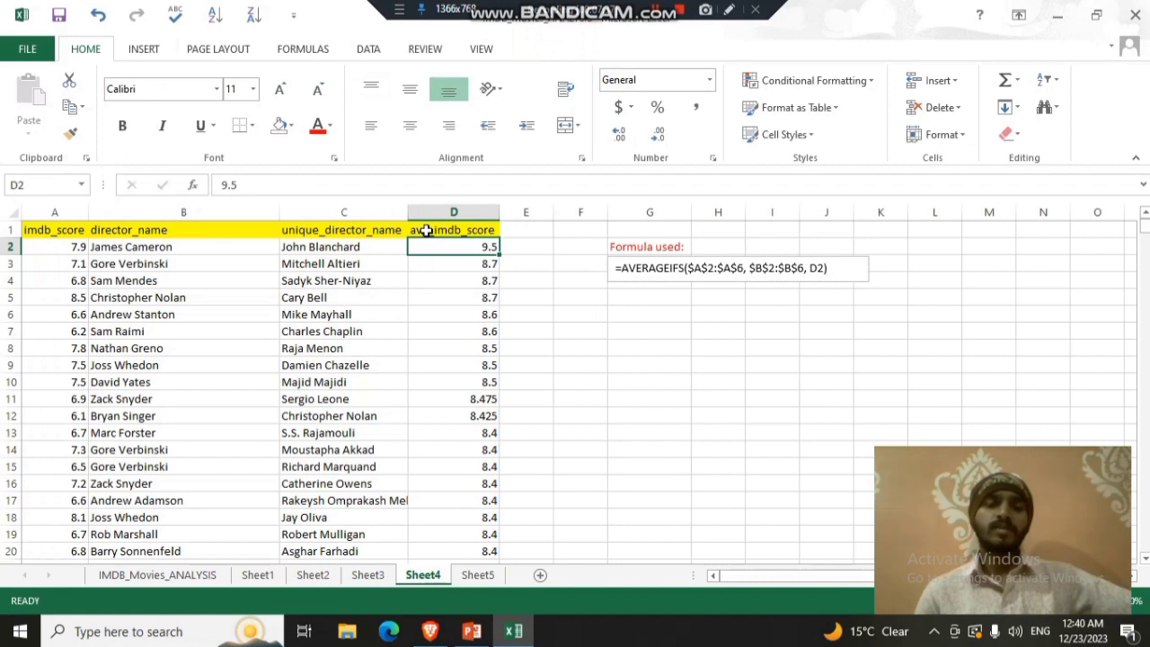
pyautogui.click(427, 230)
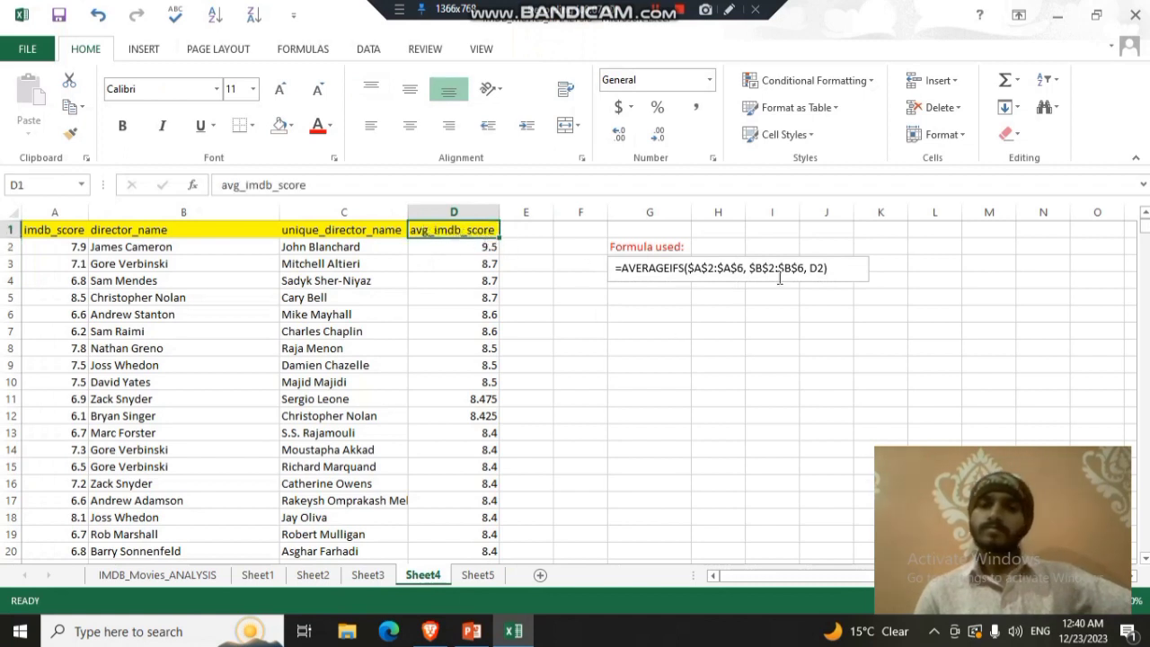
pyautogui.click(835, 268)
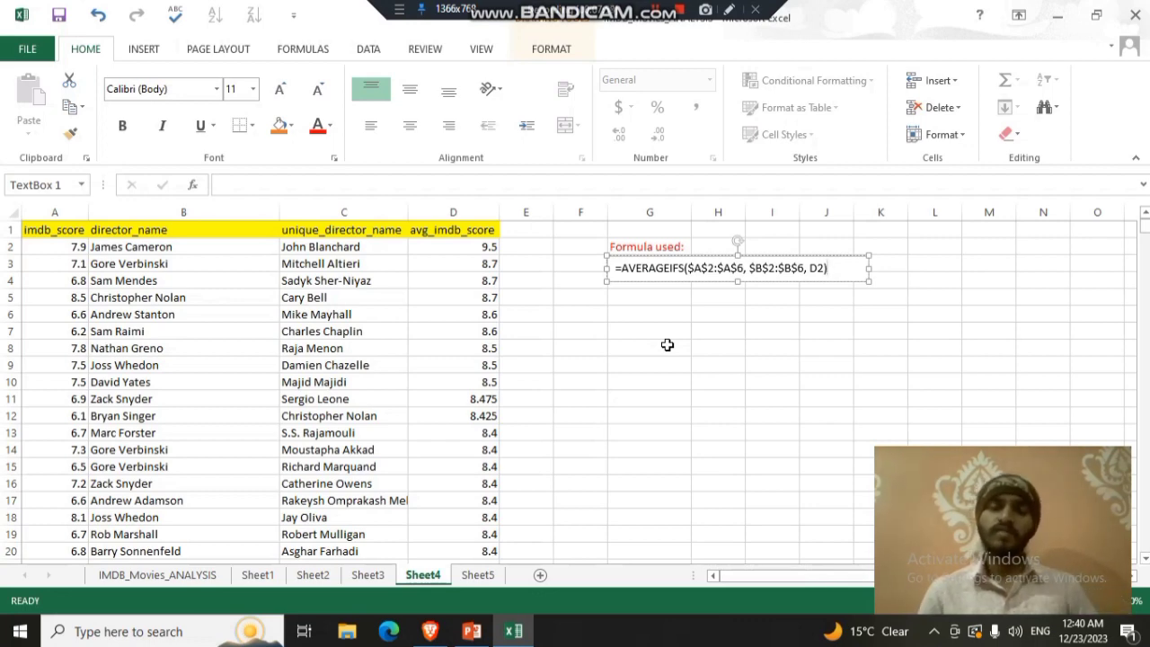
# Return to the deck and advance from slide 14 to slide 15, Task E. Budget Analysis
pyautogui.click(477, 634)
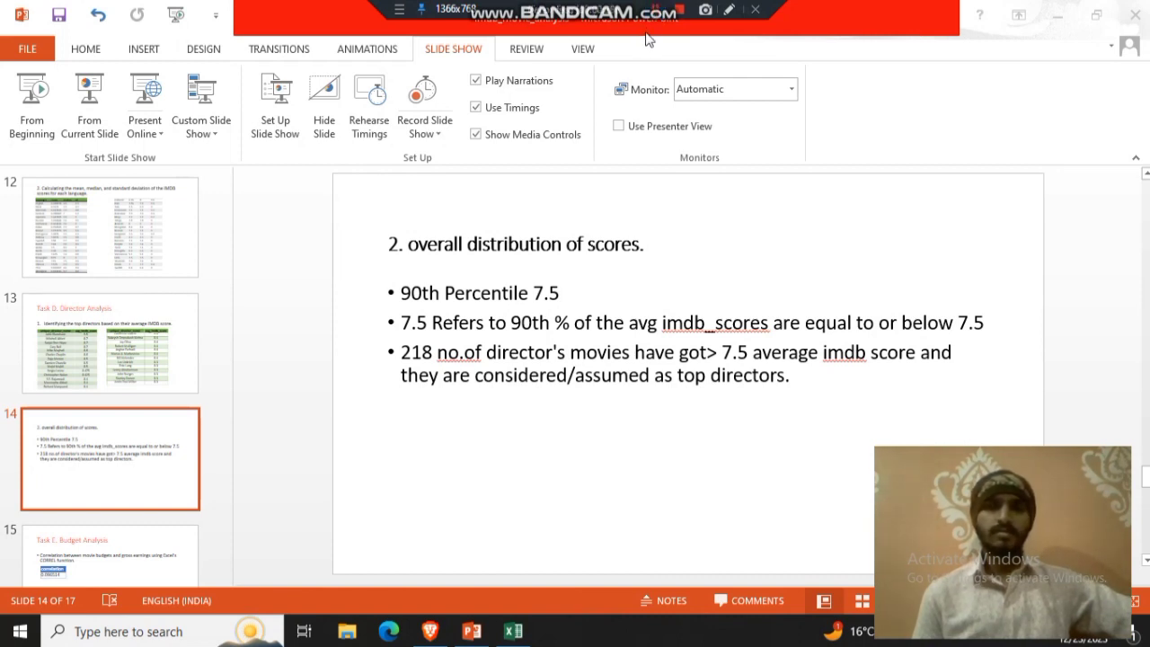
pyautogui.press('Down')
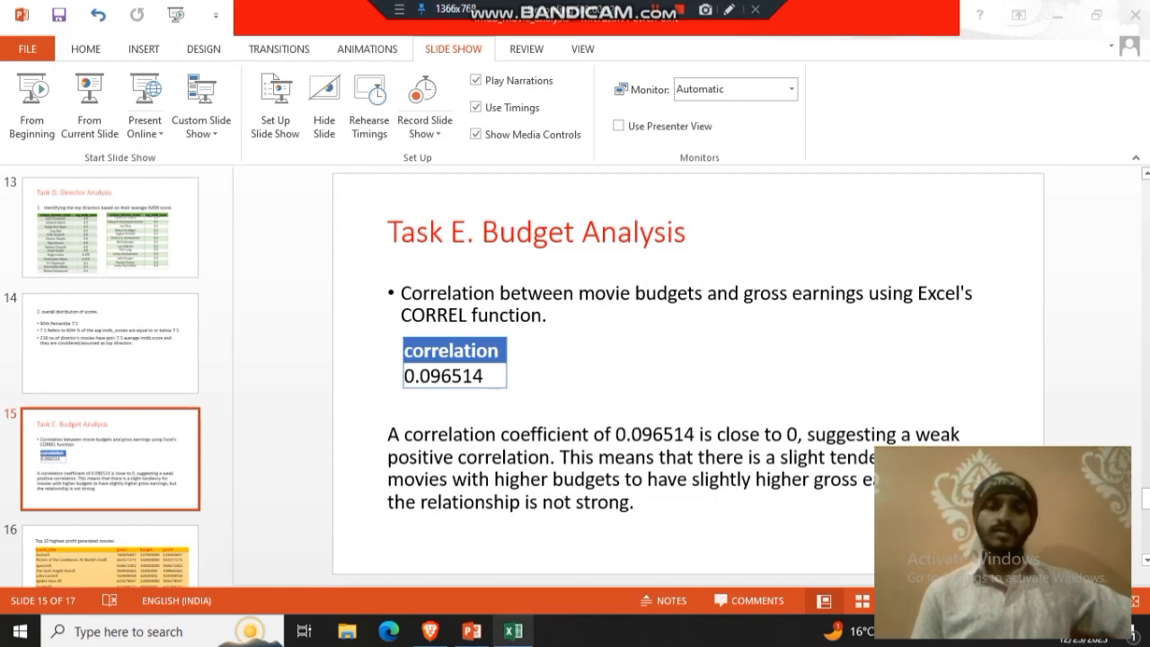
# On Excel's Sheet5, select the =CORREL(B:B,C:C) result 0.096514 beside the gross, budget and profit columns
pyautogui.click(513, 632)
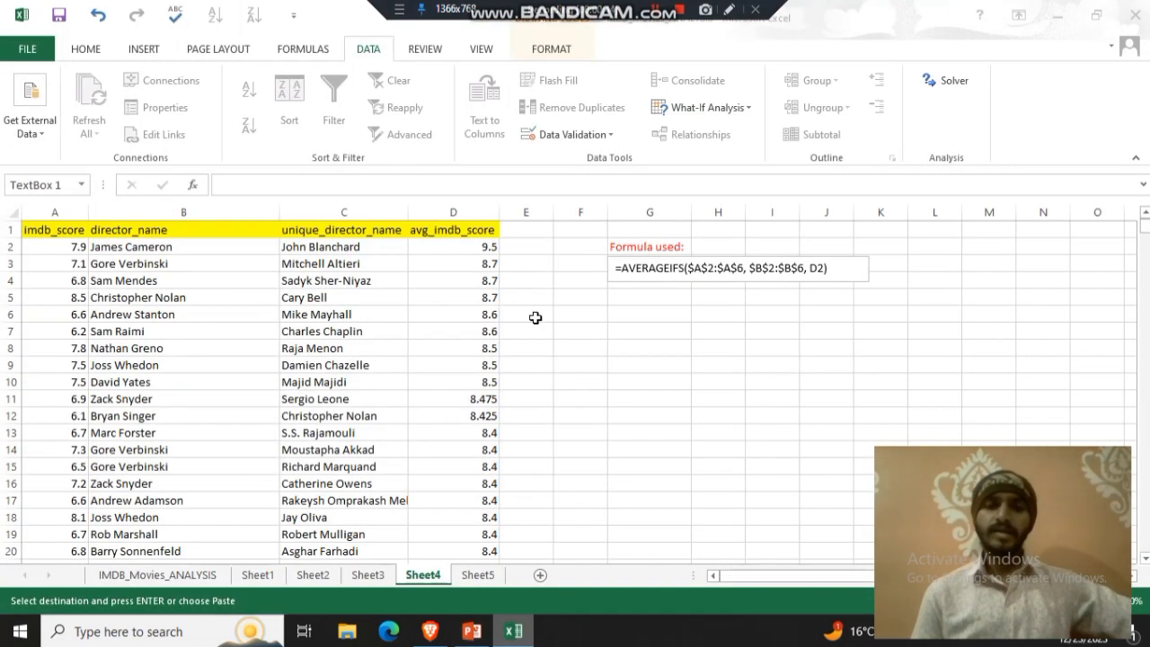
pyautogui.click(477, 576)
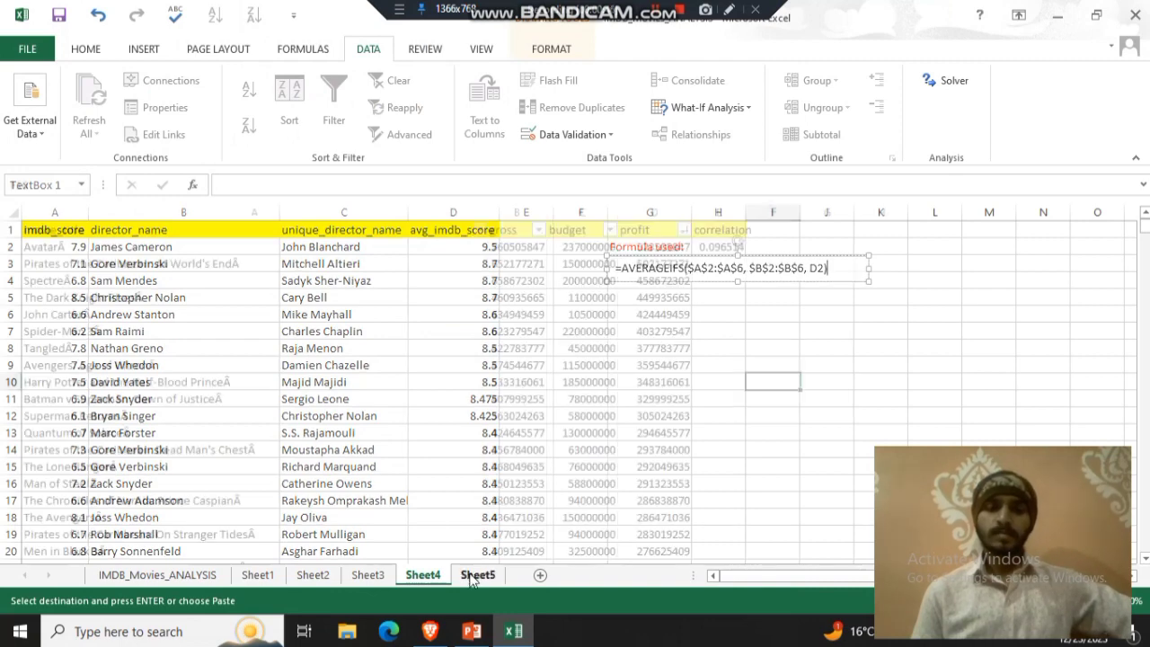
pyautogui.click(728, 249)
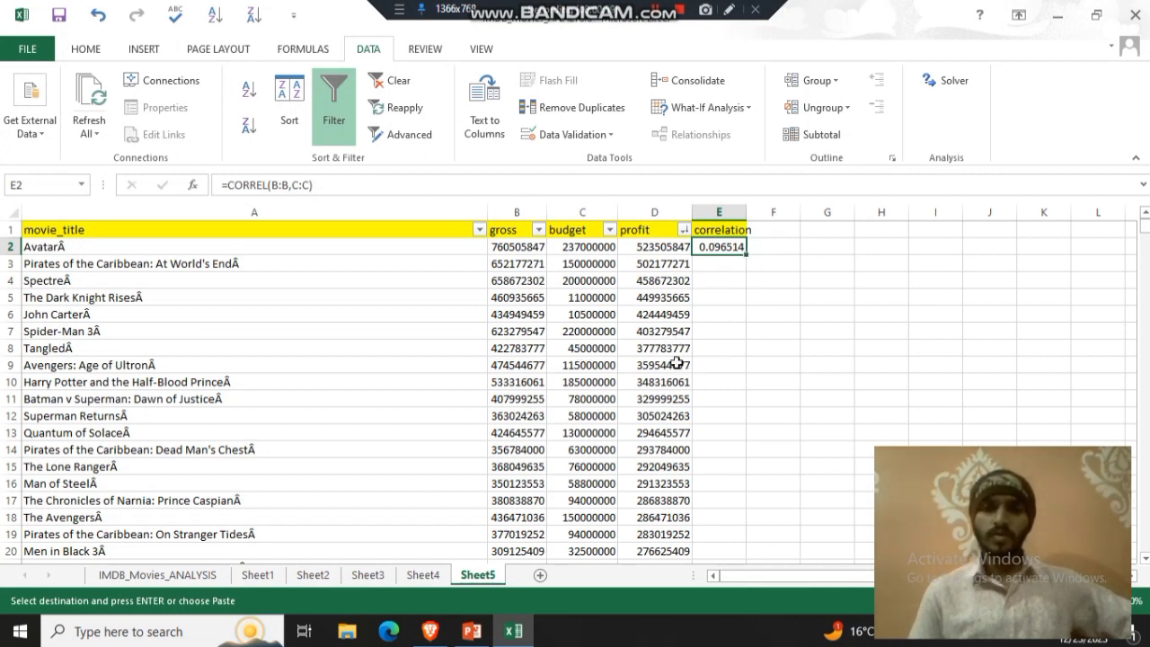
pyautogui.moveTo(476, 635)
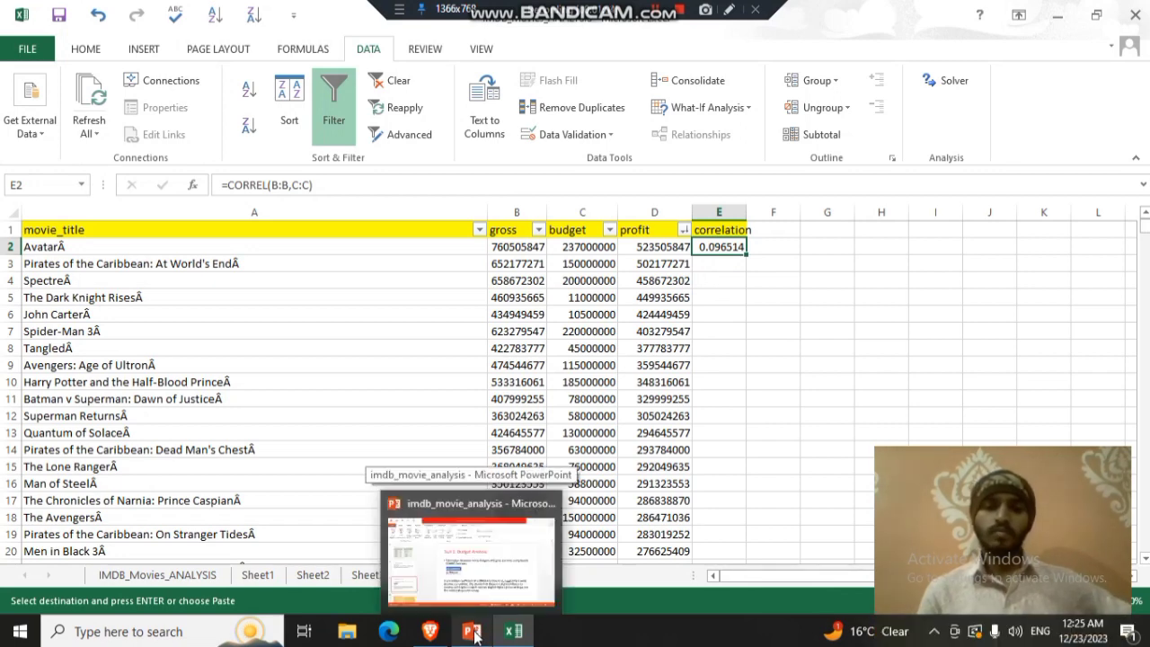
# Bring PowerPoint forward and go to slide 16, the top 10 highest-profit movies led by Avatar
pyautogui.click(476, 634)
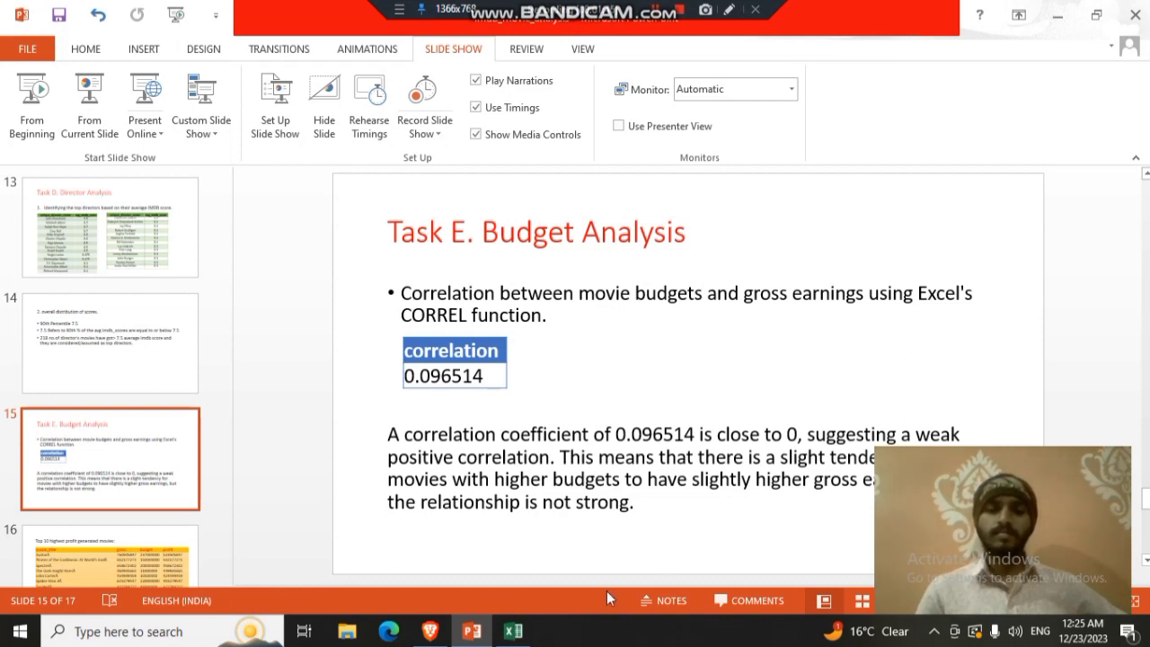
pyautogui.click(175, 537)
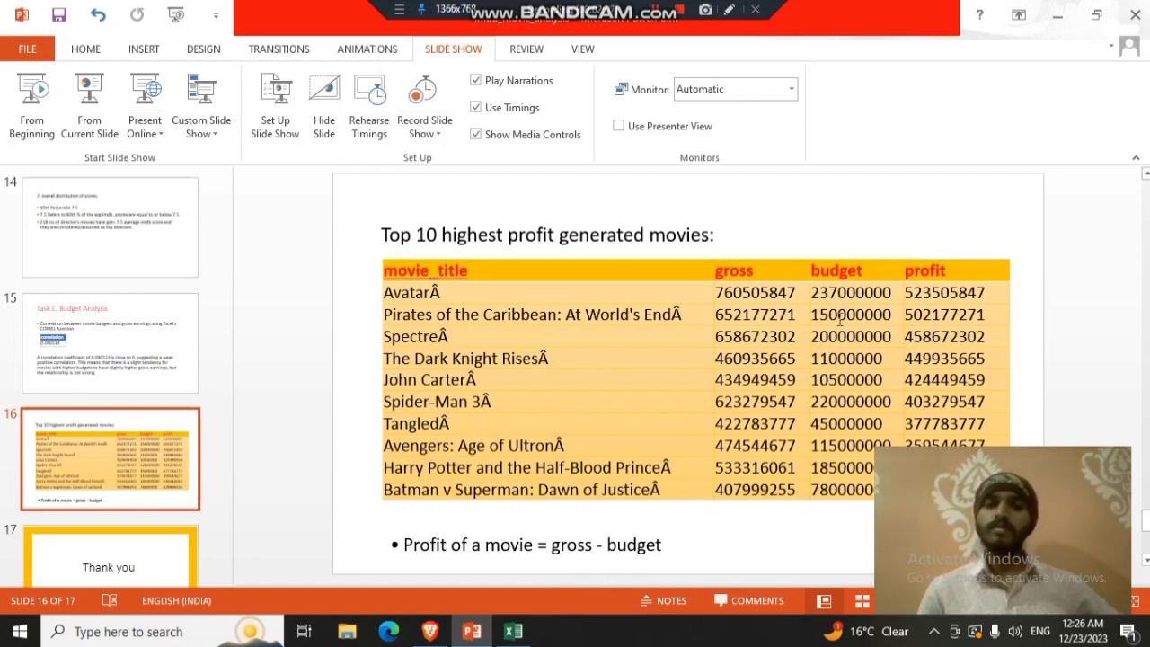
# Glance at Excel, then return to PowerPoint and open slide 17, the closing Thank you slide
pyautogui.click(514, 631)
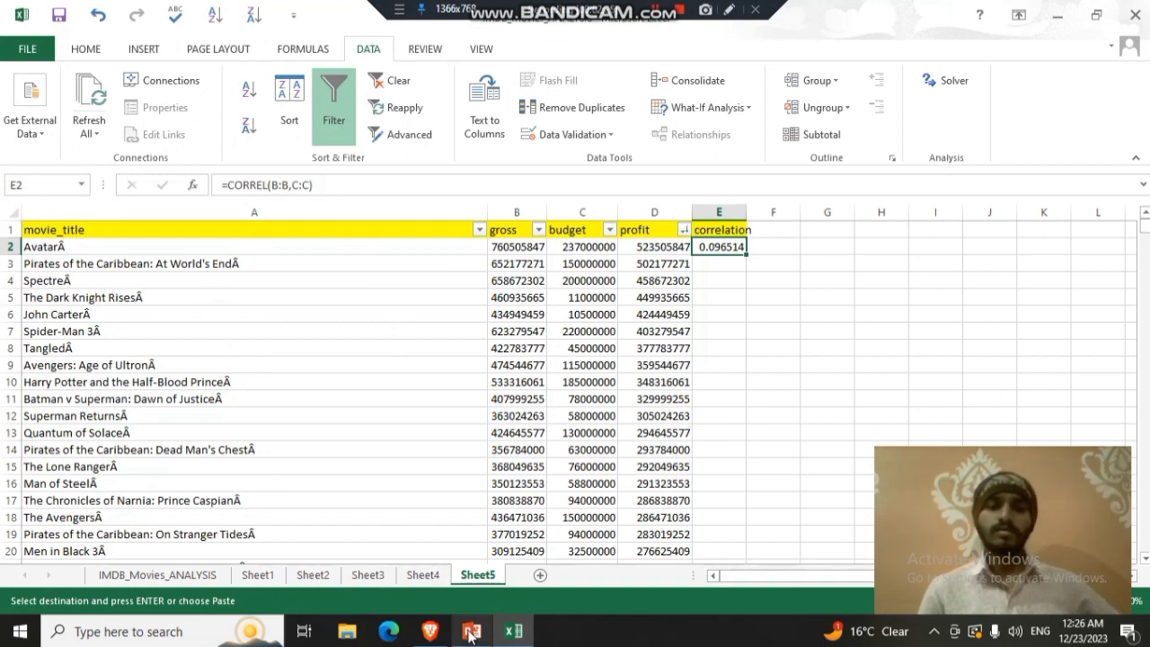
pyautogui.moveTo(471, 633)
pyautogui.click(375, 557)
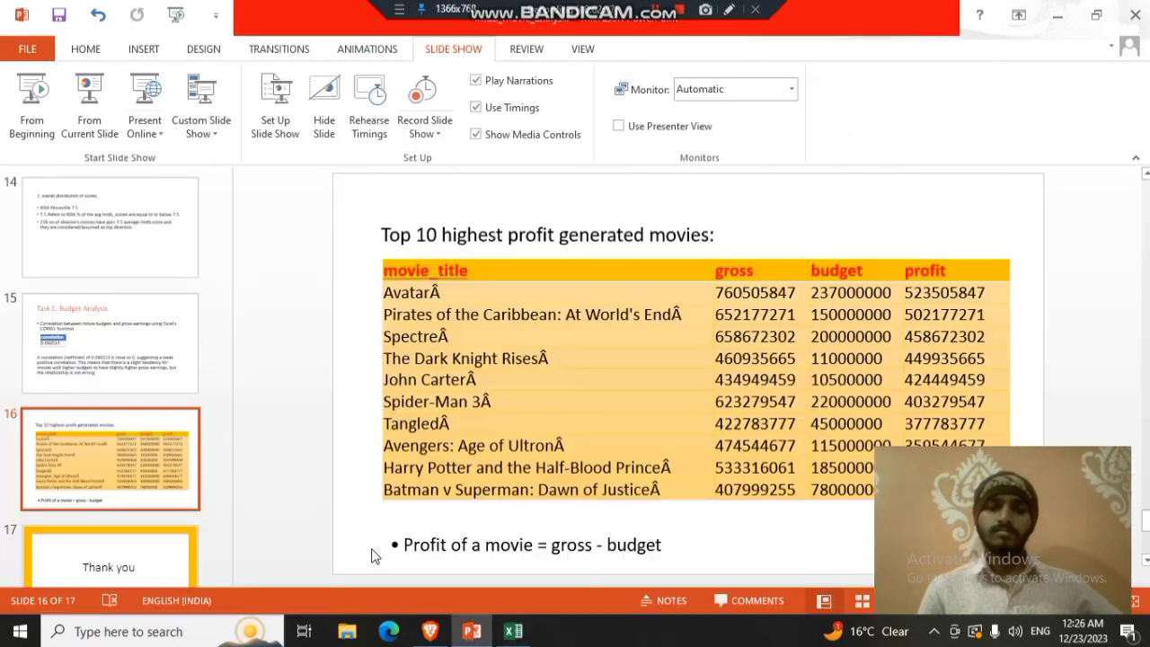
pyautogui.click(183, 546)
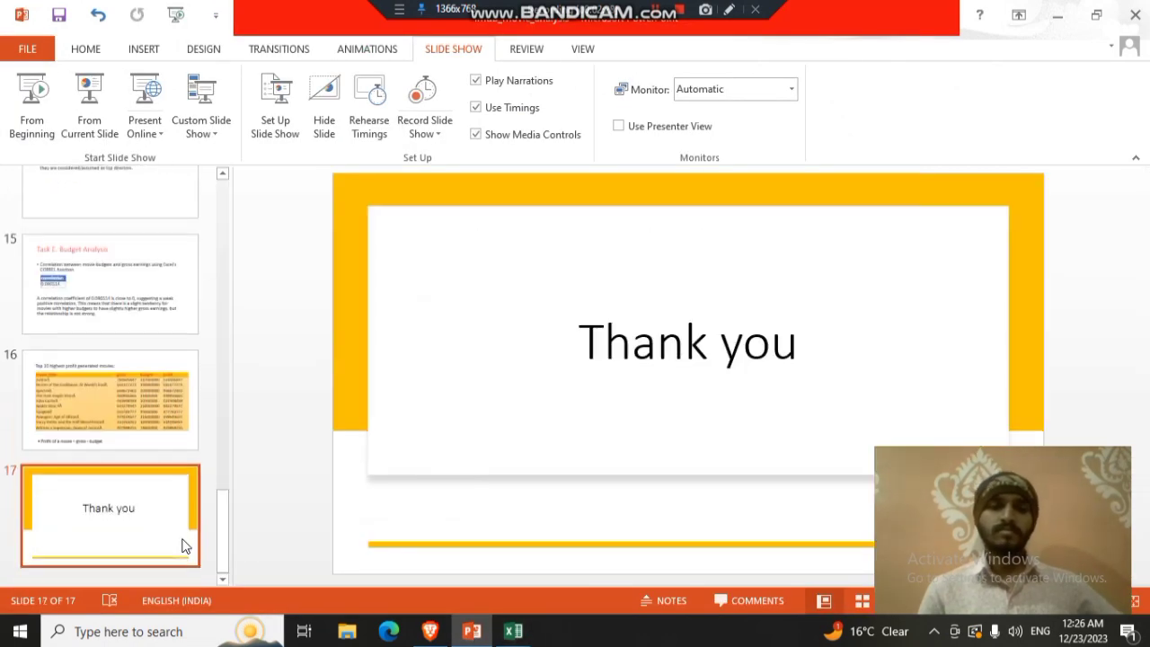